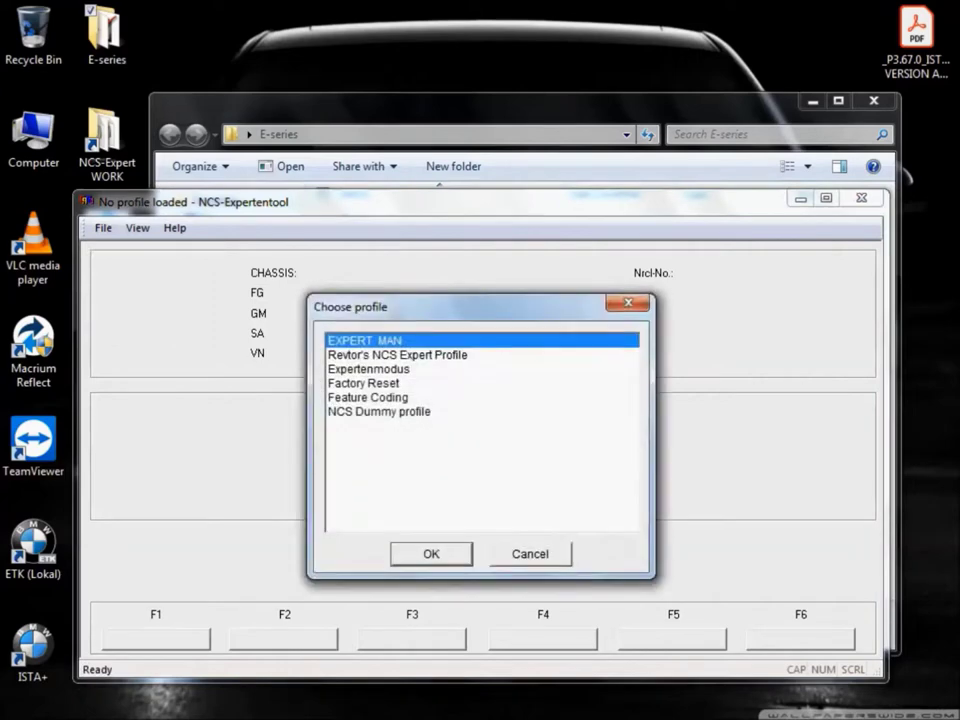
Step: Load the NCS Dummy profile and read the vehicle order using chassis E89 and the CAS control unit
{"action": "left_click", "coordinate": [379, 411]}
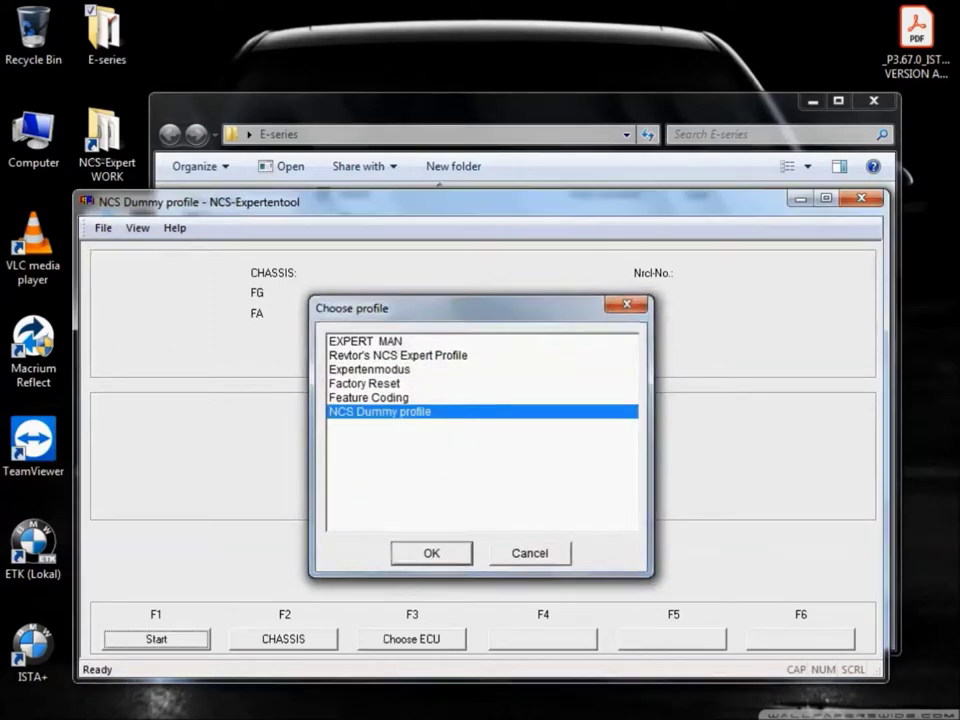
{"action": "key", "text": "Return"}
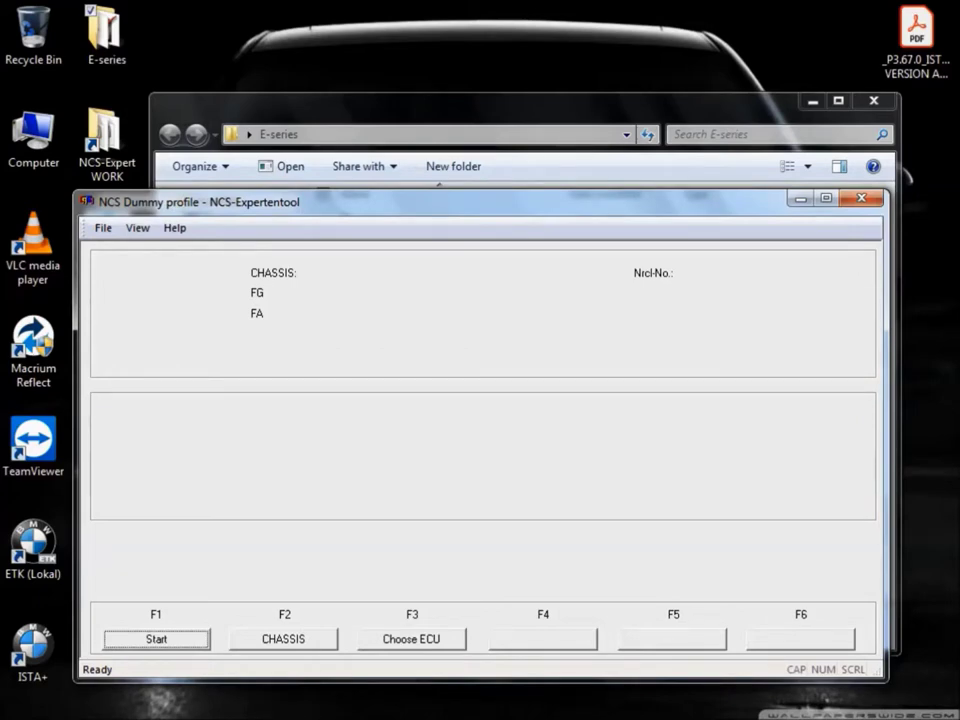
{"action": "key", "text": "F1"}
{"action": "key", "text": "F3"}
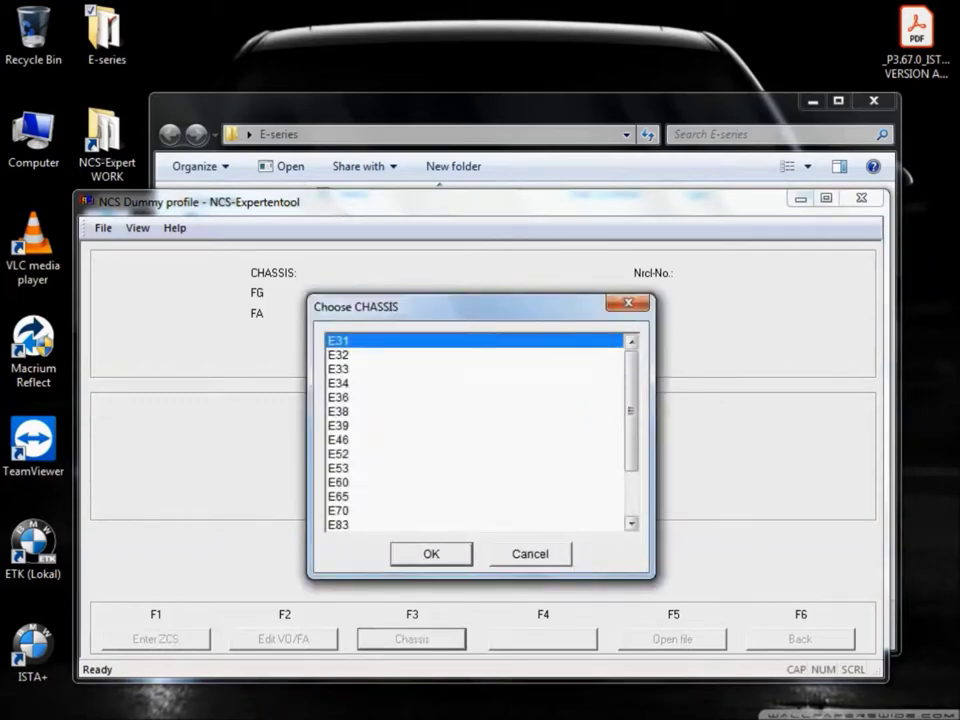
{"action": "scroll", "coordinate": [475, 430], "scroll_direction": "down", "scroll_amount": 2}
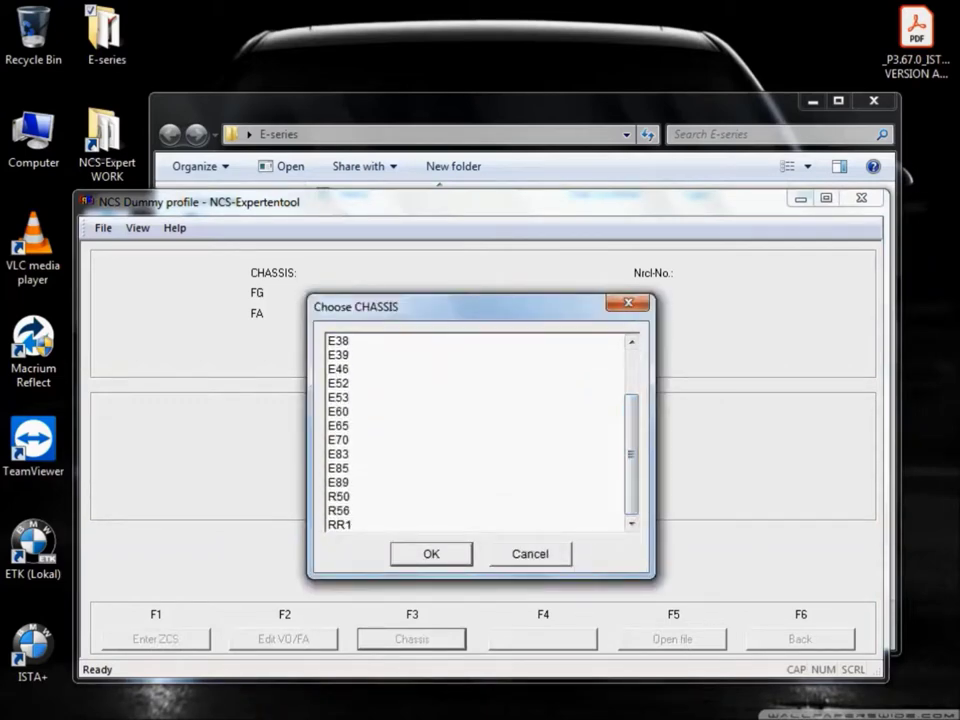
{"action": "left_click", "coordinate": [339, 482]}
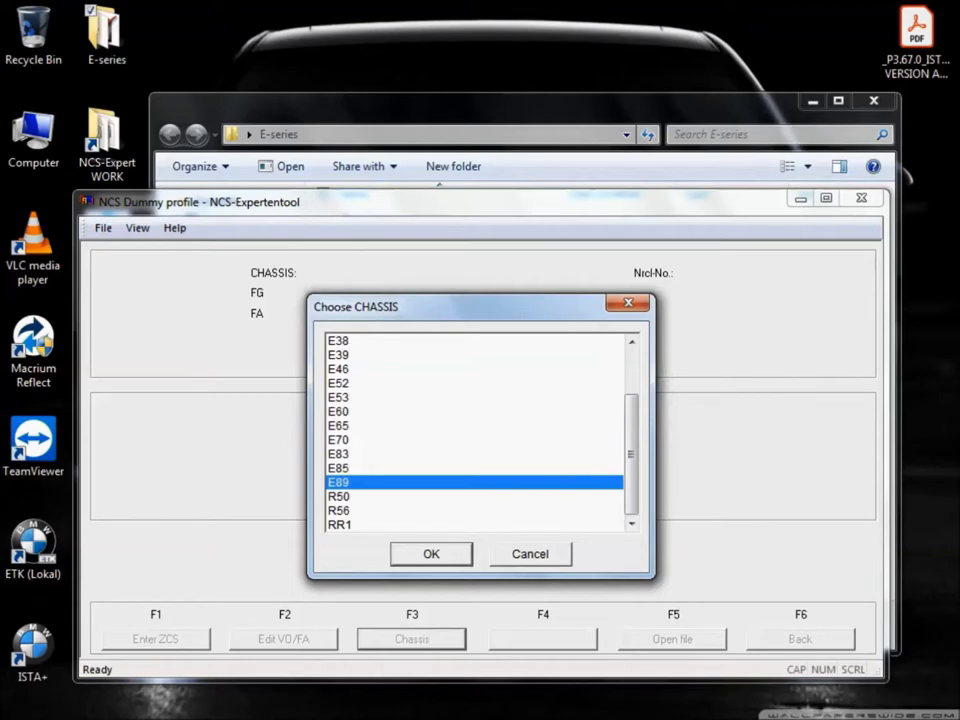
{"action": "key", "text": "Return"}
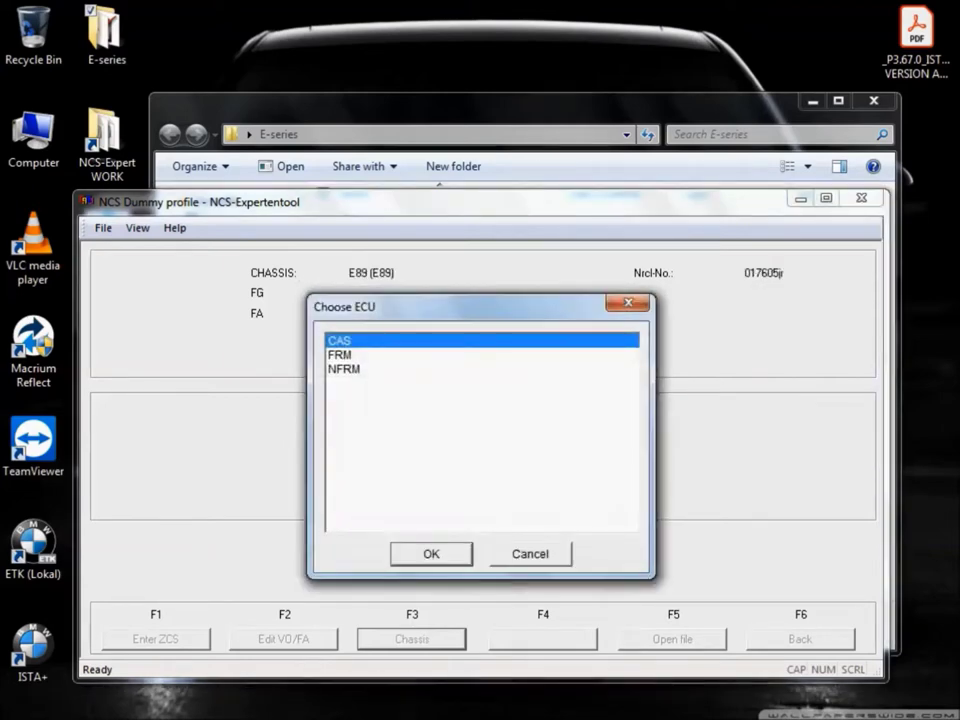
{"action": "key", "text": "Return"}
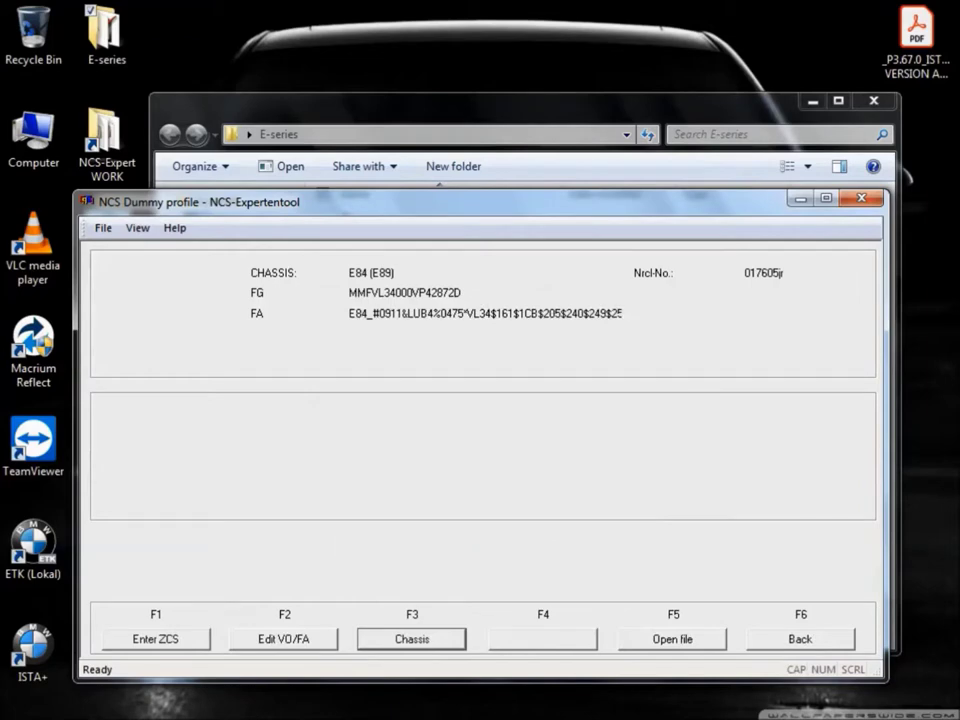
Step: Read the coding data of the NFRM module and close the resulting NETTODAT.TRC trace
{"action": "key", "text": "F6"}
{"action": "key", "text": "F3"}
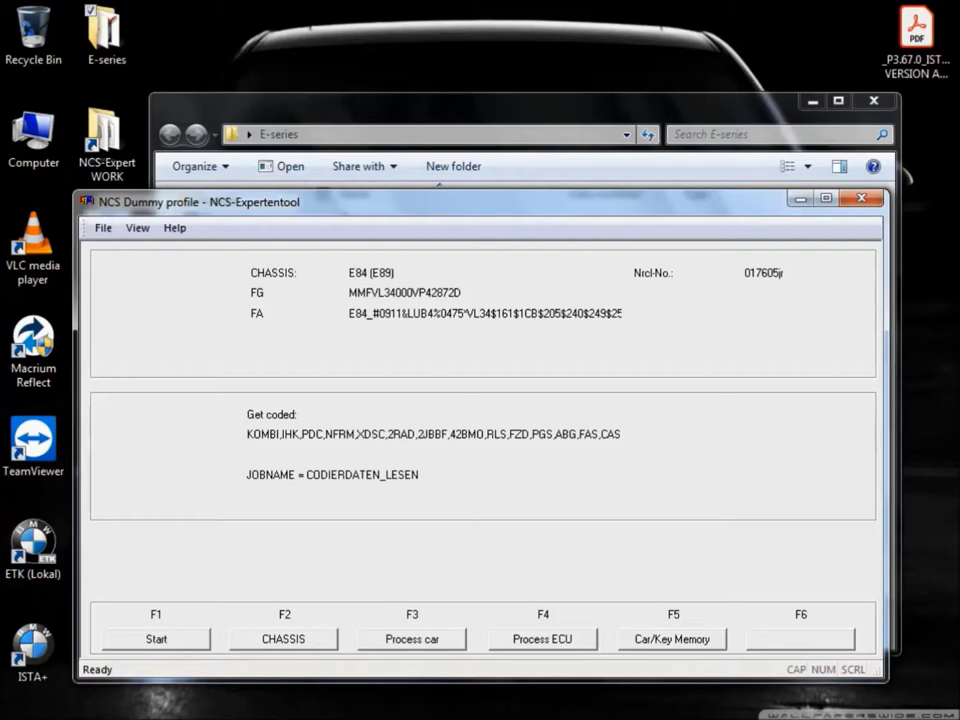
{"action": "key", "text": "F4"}
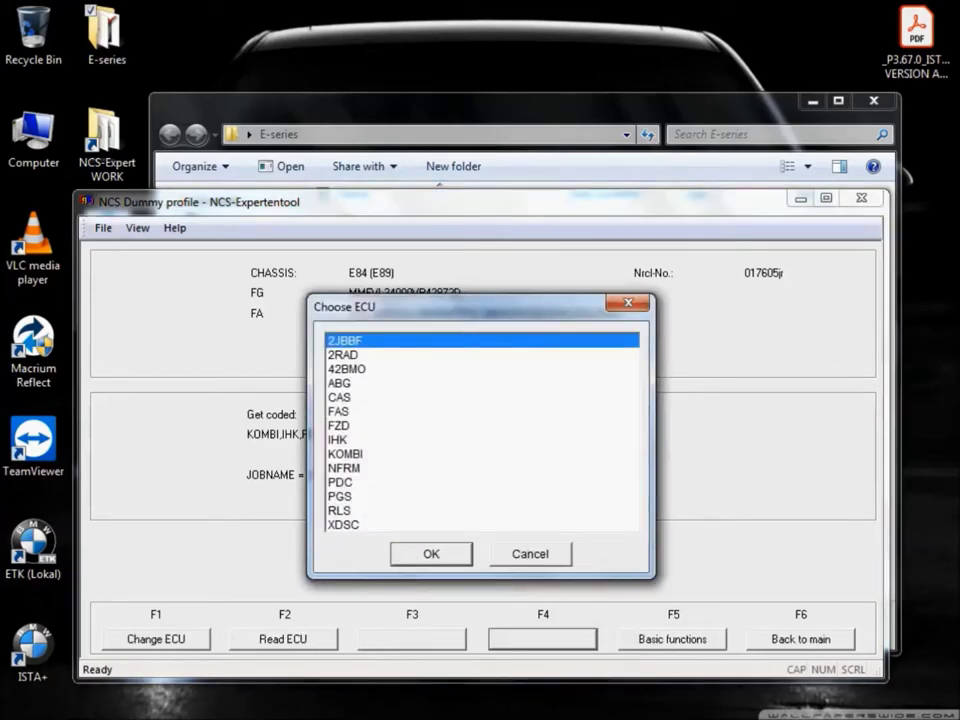
{"action": "left_click", "coordinate": [344, 468]}
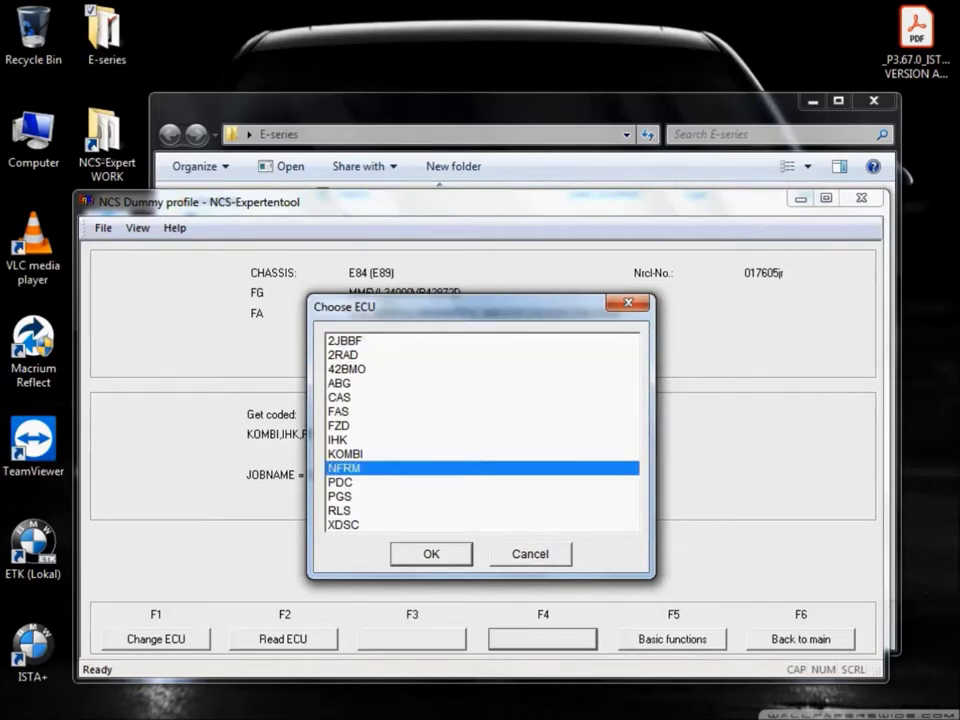
{"action": "key", "text": "Return"}
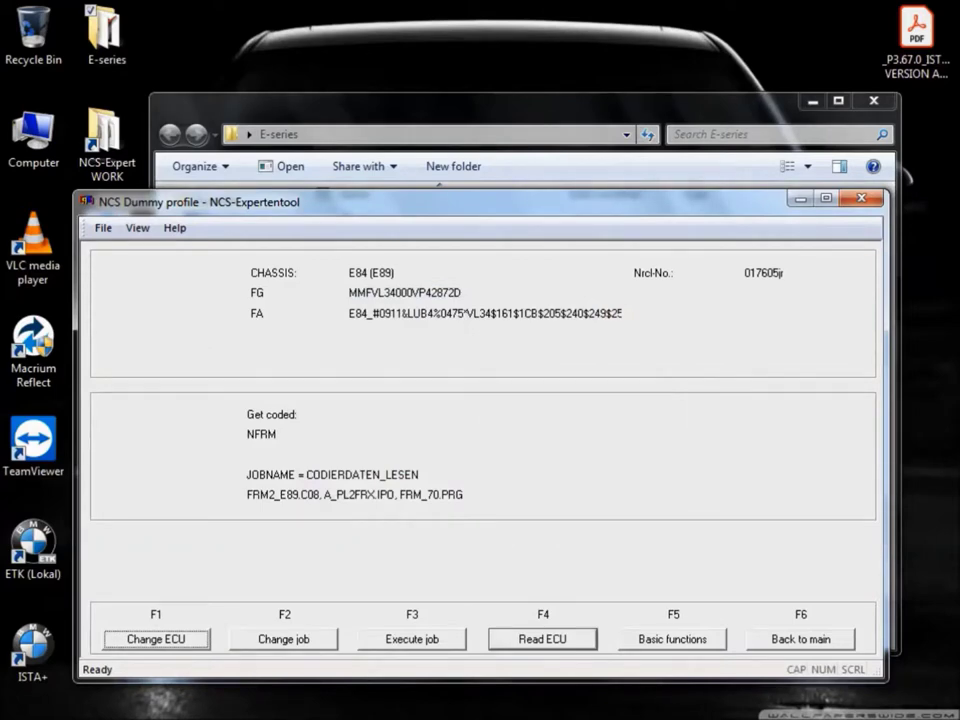
{"action": "key", "text": "F4"}
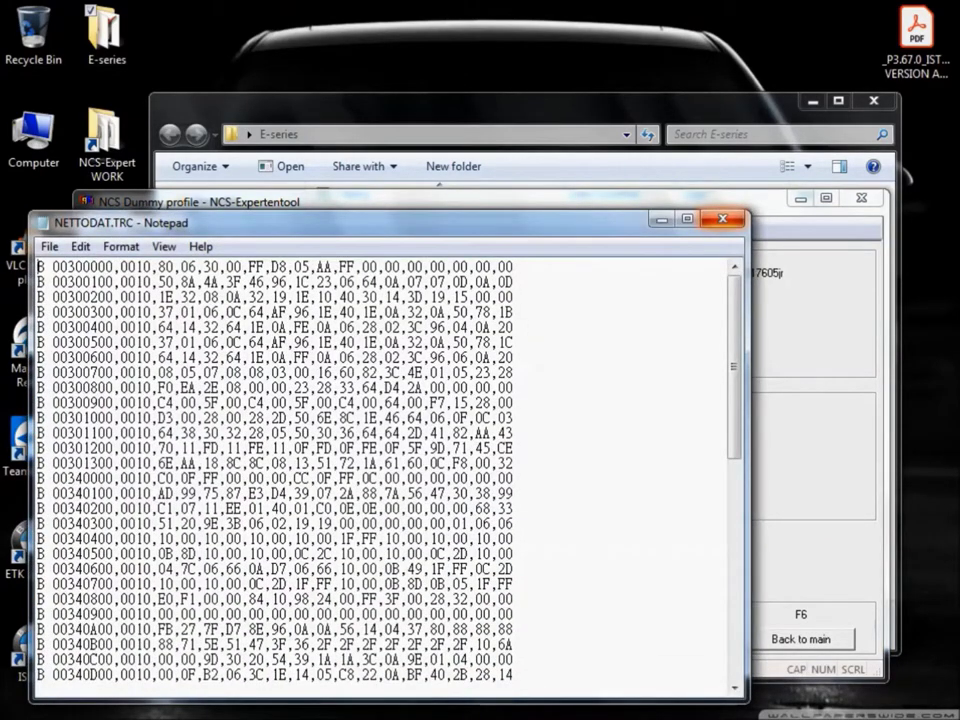
{"action": "left_click", "coordinate": [720, 219]}
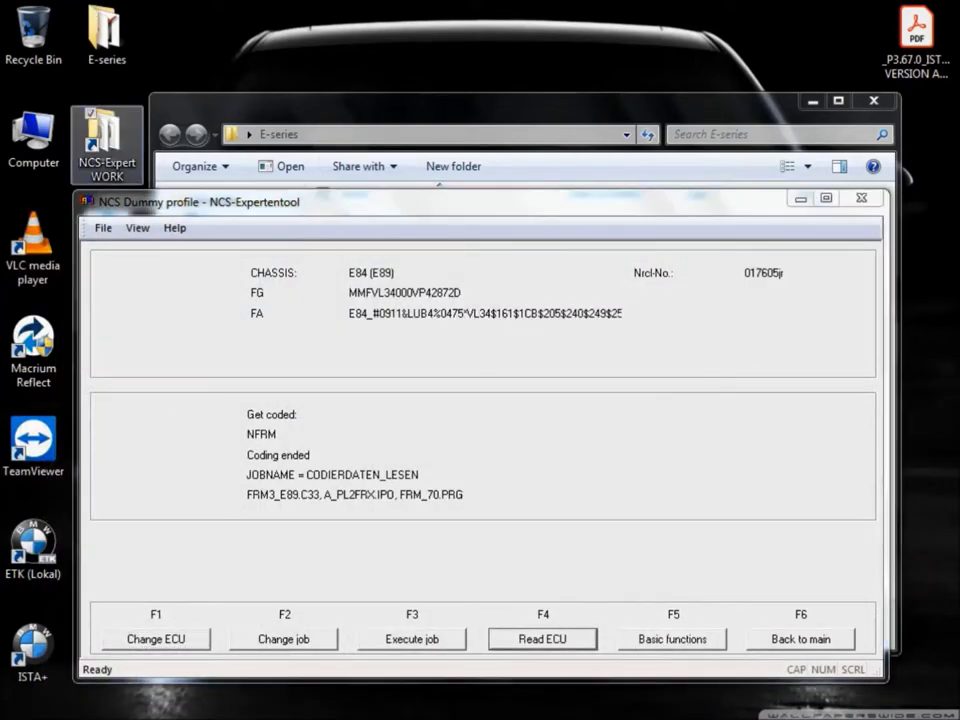
Step: Open the NCS-Expert WORK folder, sort its files by date modified and open FSW_PSW.TRC
{"action": "double_click", "coordinate": [107, 140]}
{"action": "left_click_drag", "start_coordinate": [520, 128], "coordinate": [379, 42]}
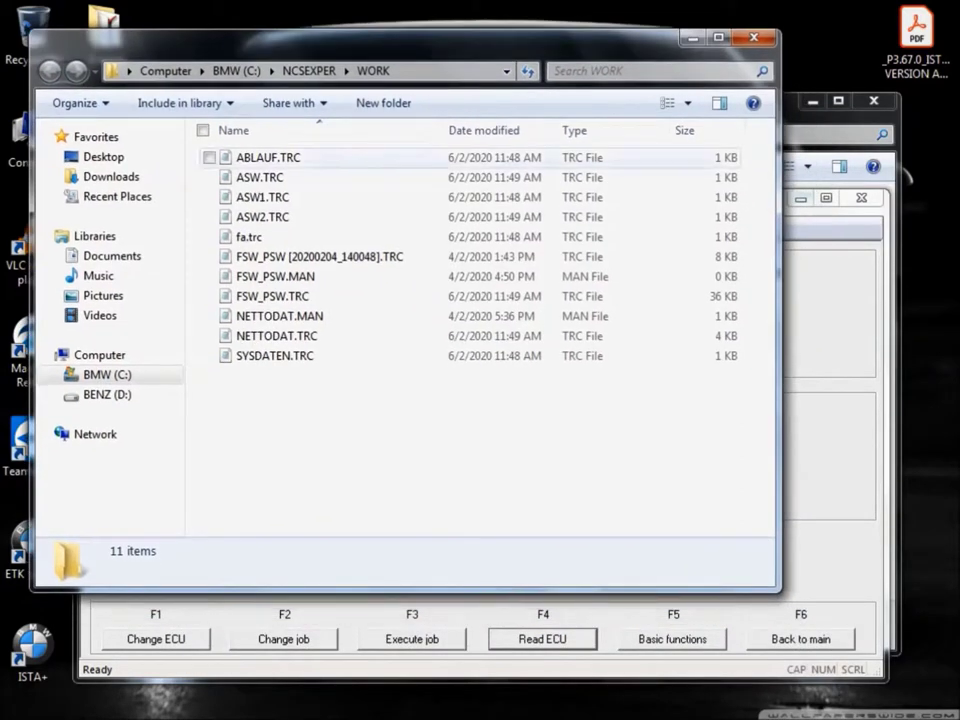
{"action": "left_click", "coordinate": [484, 130]}
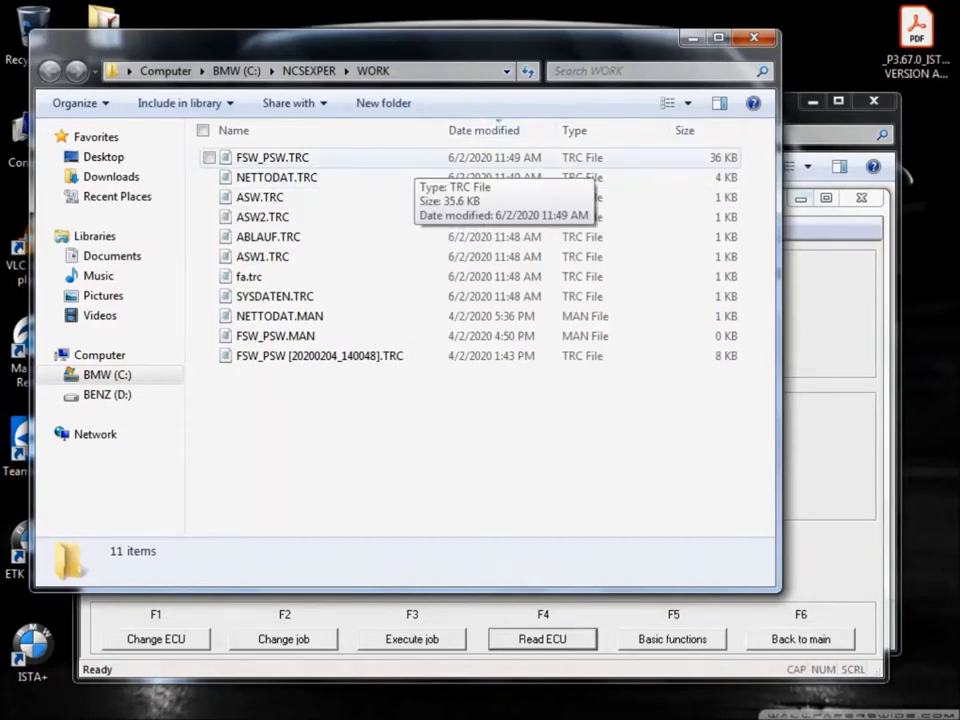
{"action": "double_click", "coordinate": [412, 158]}
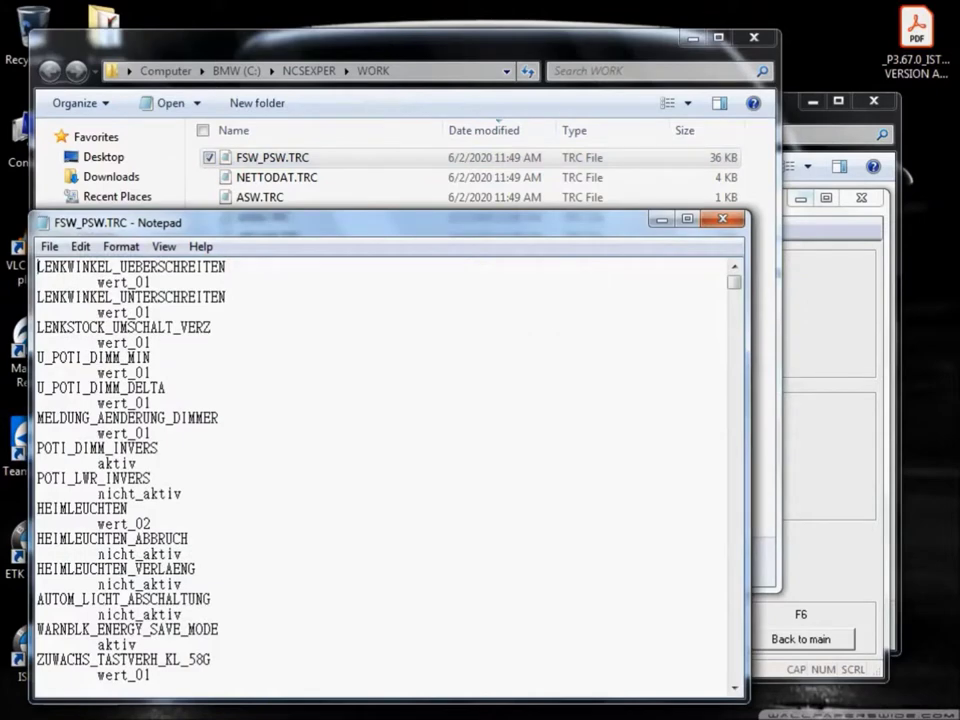
Step: Search the trace for "Komfort" and change the ASP_KOMFORT_EINKLAPP value to aktiv
{"action": "key", "text": "ctrl+f"}
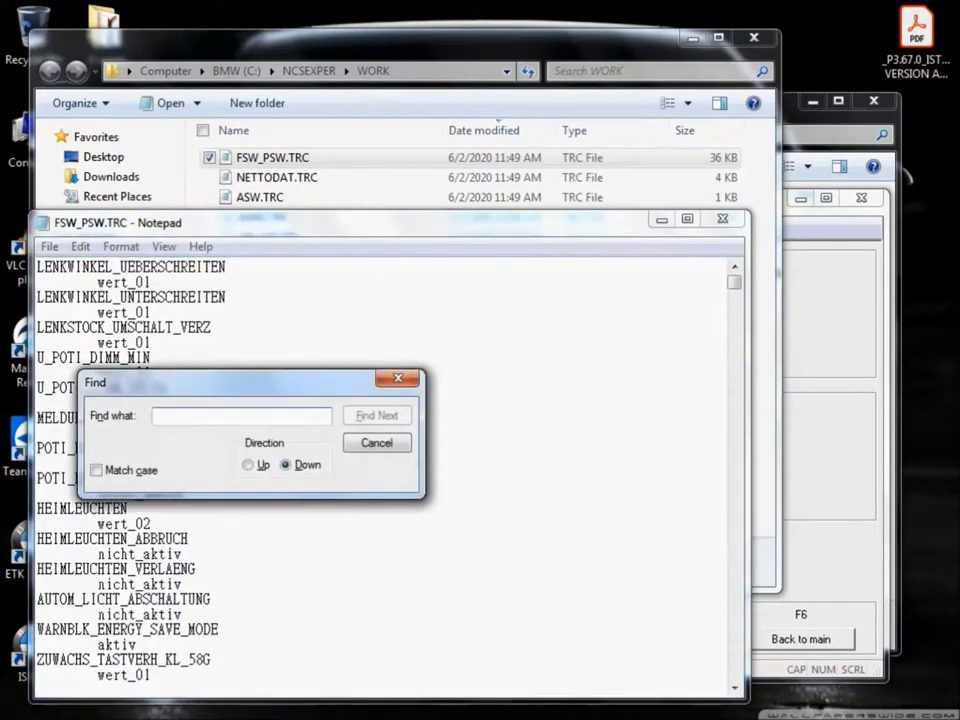
{"action": "type", "text": "Komfort"}
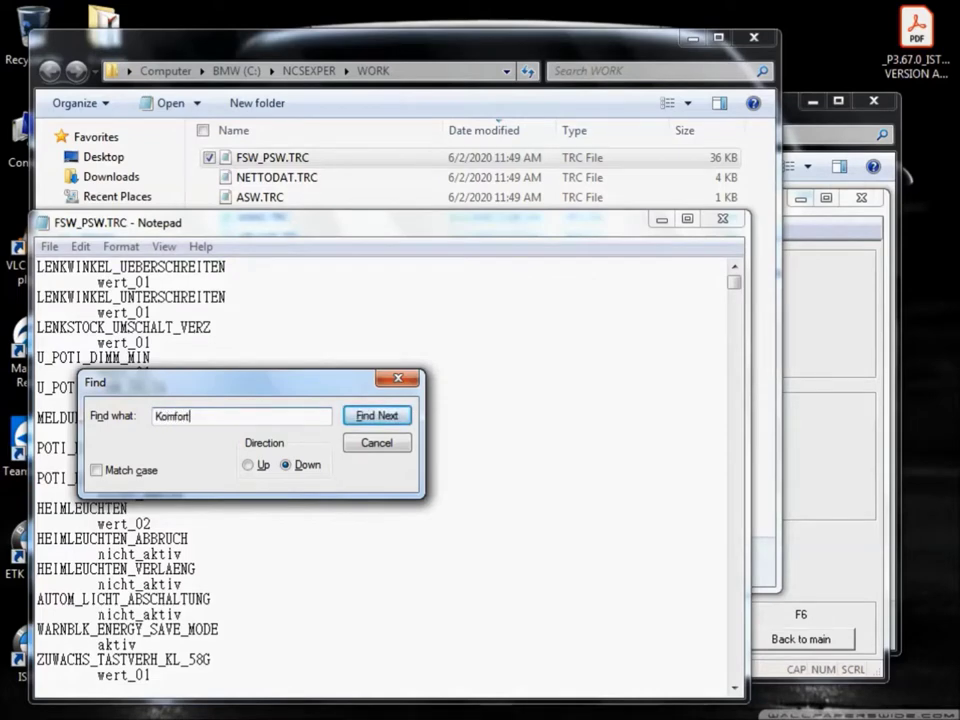
{"action": "key", "text": "Return"}
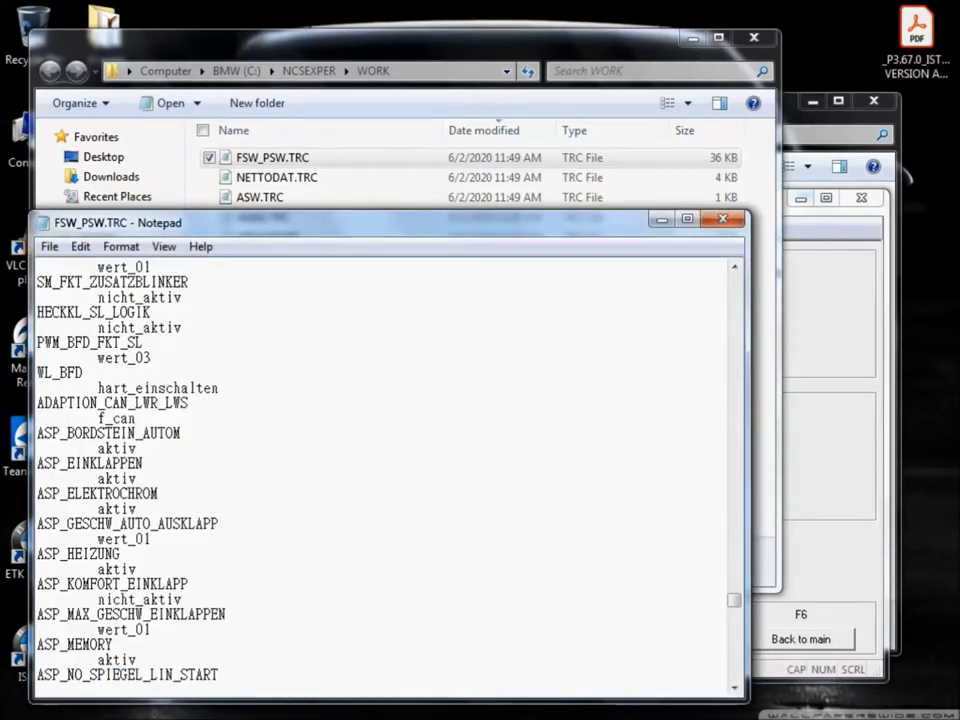
{"action": "left_click_drag", "start_coordinate": [98, 599], "coordinate": [128, 599]}
{"action": "key", "text": "shift+Right"}
{"action": "key", "text": "shift+Right"}
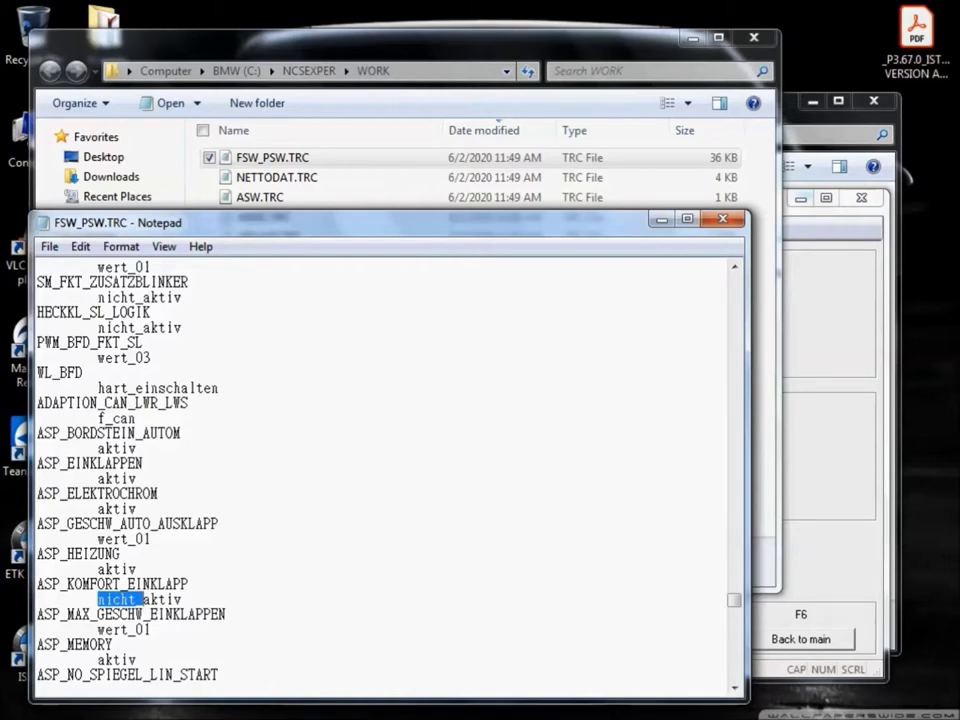
{"action": "key", "text": "Delete"}
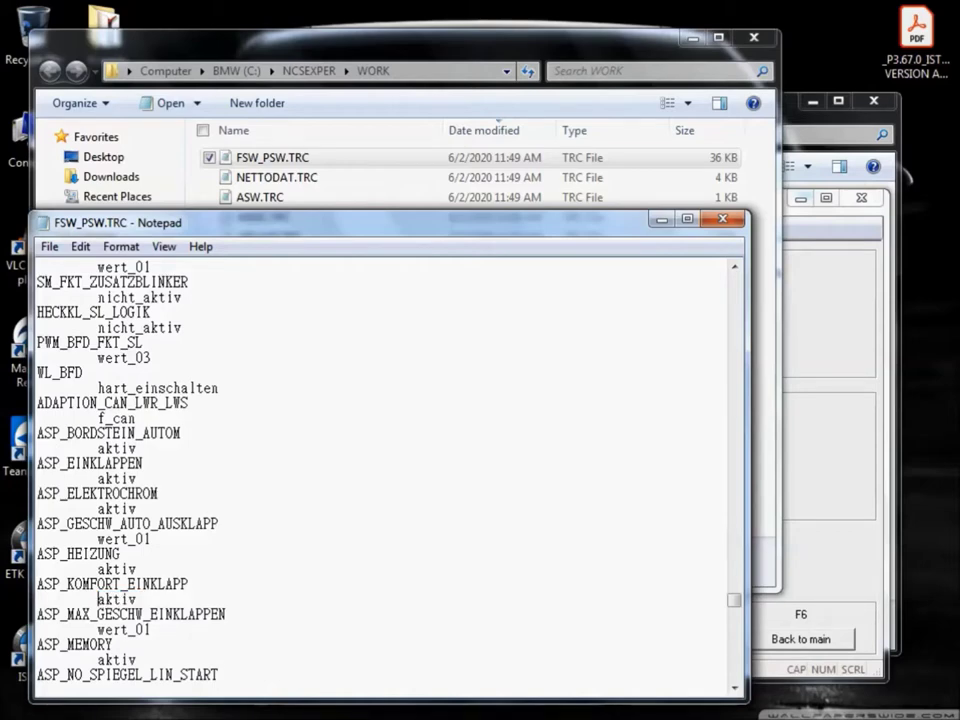
Step: Start saving a copy of the edited trace in the WORK folder under the name FSW_PSW.MAN
{"action": "key", "text": "alt"}
{"action": "left_click", "coordinate": [49, 246]}
{"action": "key", "text": "Down"}
{"action": "key", "text": "Down"}
{"action": "key", "text": "Down"}
{"action": "key", "text": "Down"}
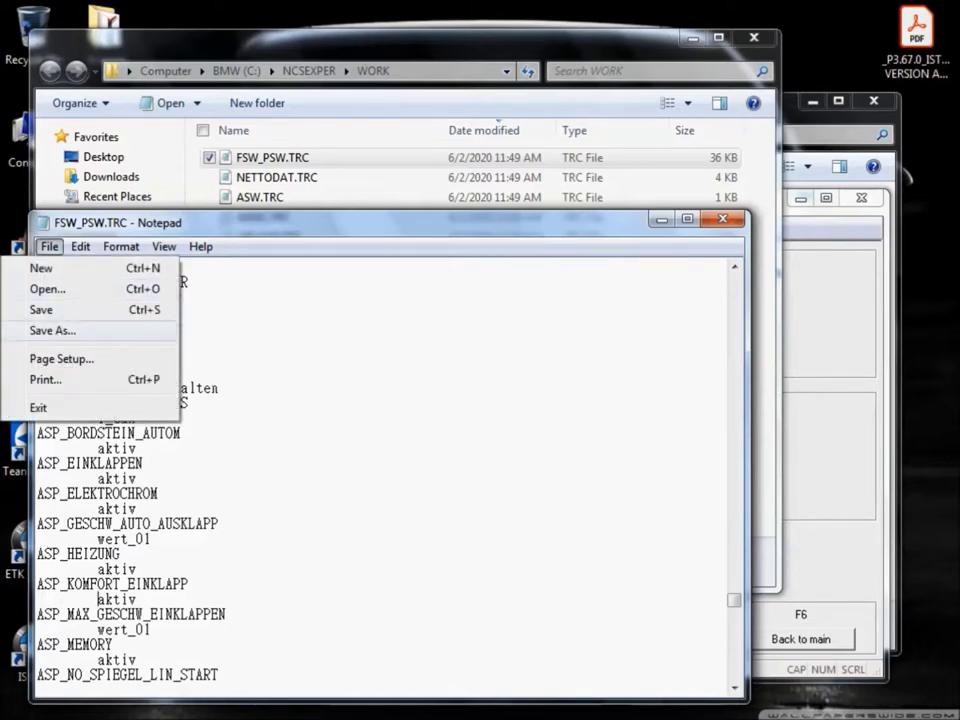
{"action": "key", "text": "Return"}
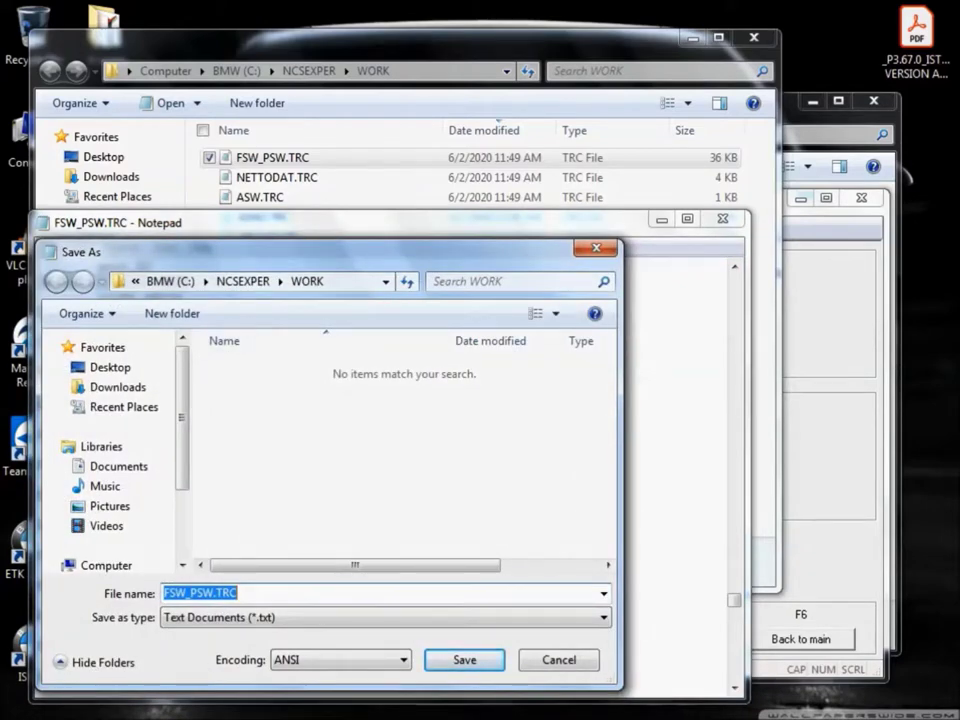
{"action": "key", "text": "End"}
{"action": "key", "text": "BackSpace"}
{"action": "key", "text": "BackSpace"}
{"action": "key", "text": "BackSpace"}
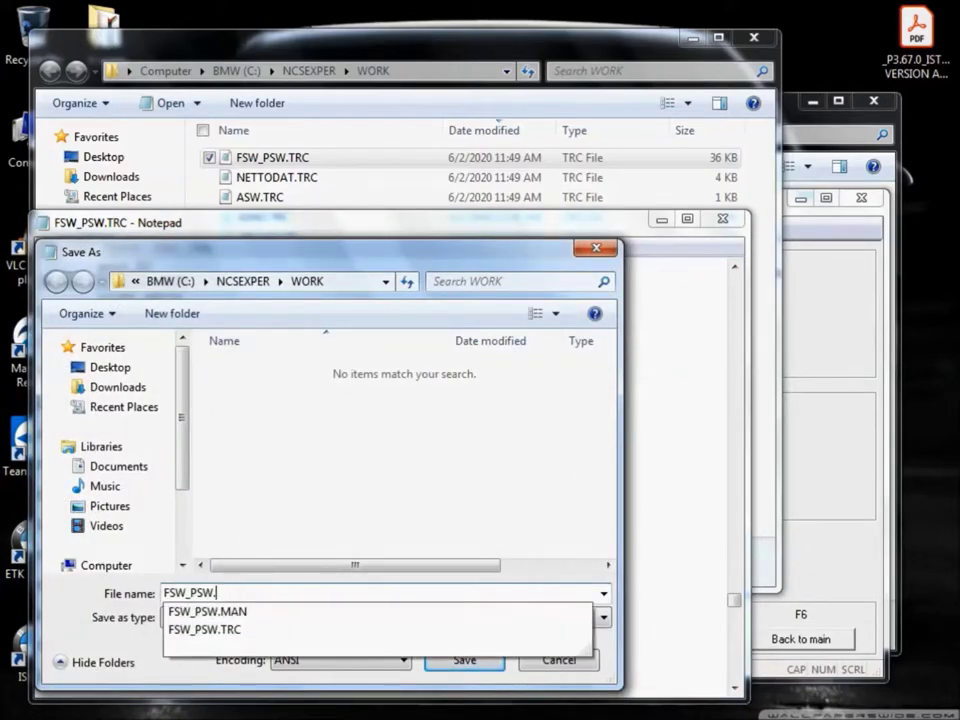
{"action": "type", "text": "MAN"}
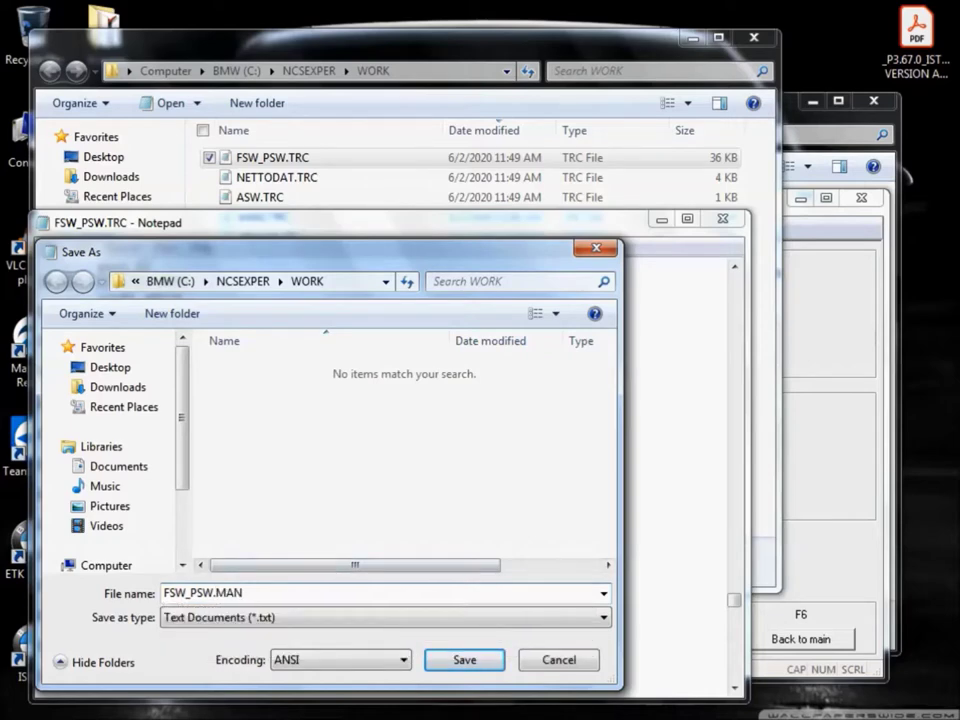
Step: Save the copy with the All Files type, replacing the existing FSW_PSW.MAN, and close the file
{"action": "left_click", "coordinate": [385, 617]}
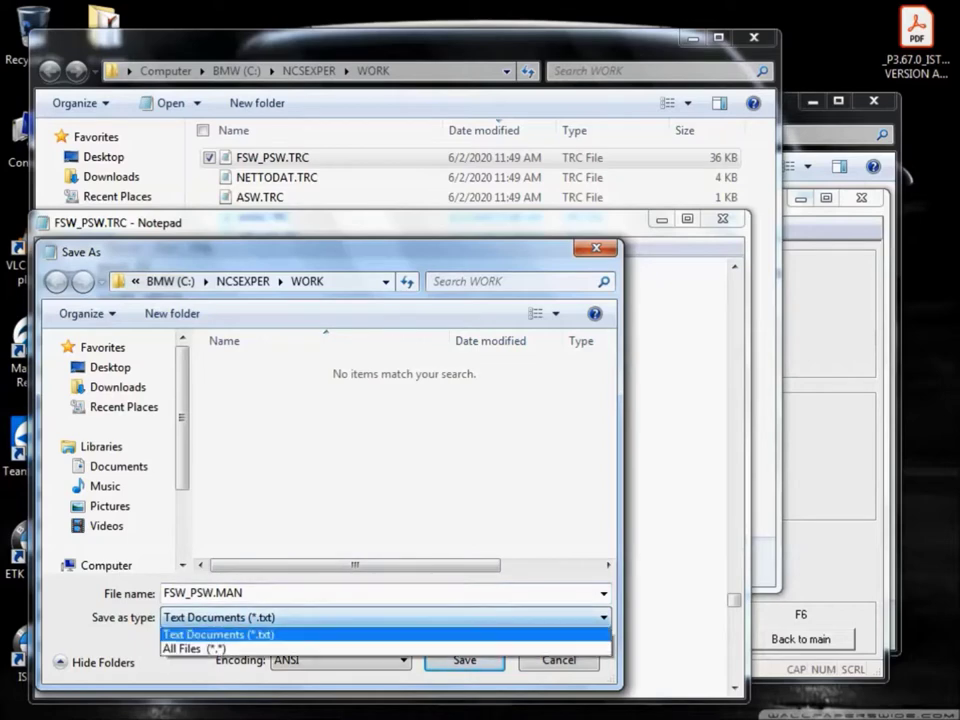
{"action": "key", "text": "Down"}
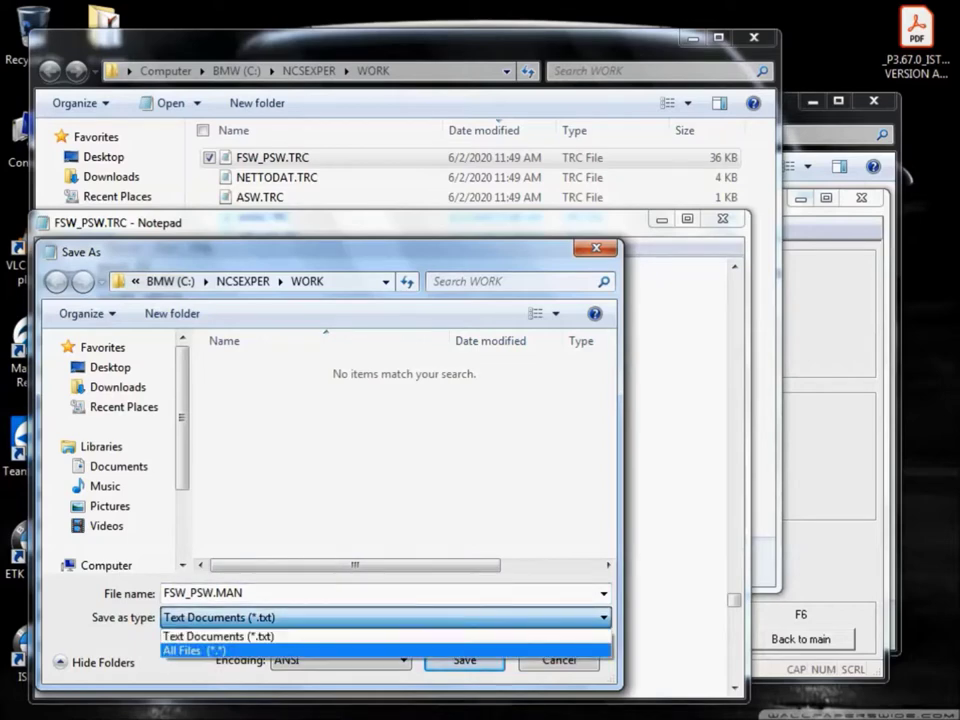
{"action": "key", "text": "Return"}
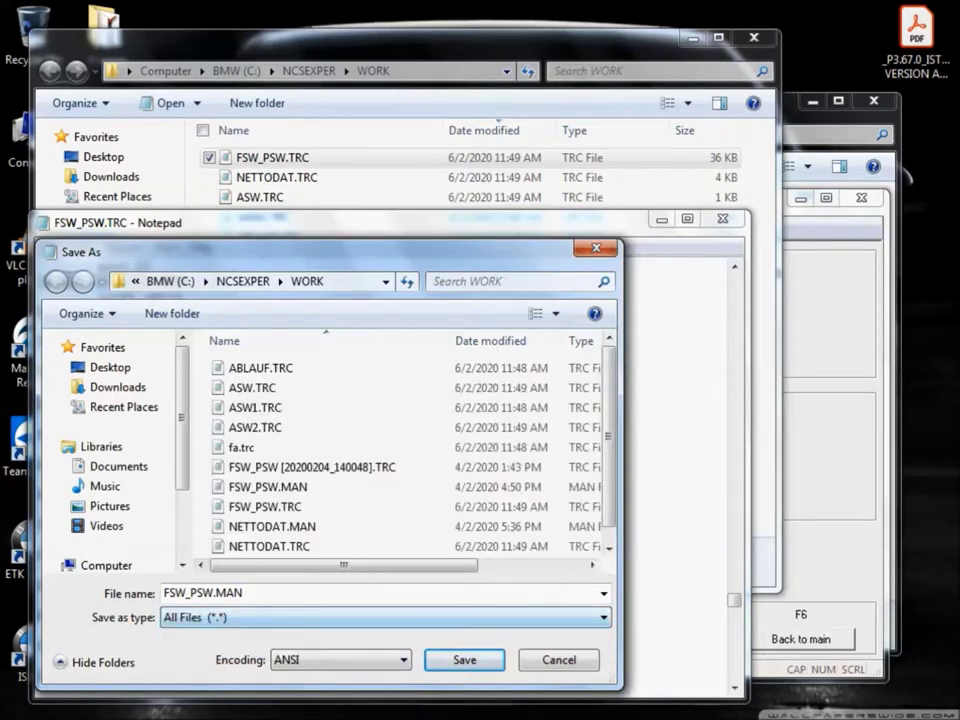
{"action": "key", "text": "Return"}
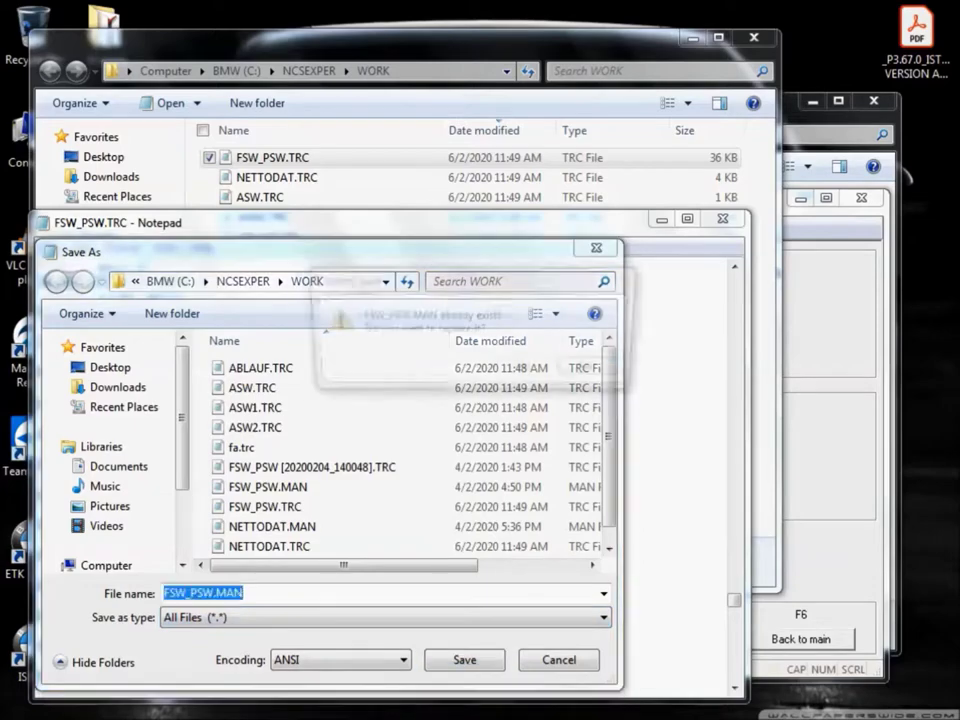
{"action": "key", "text": "Left"}
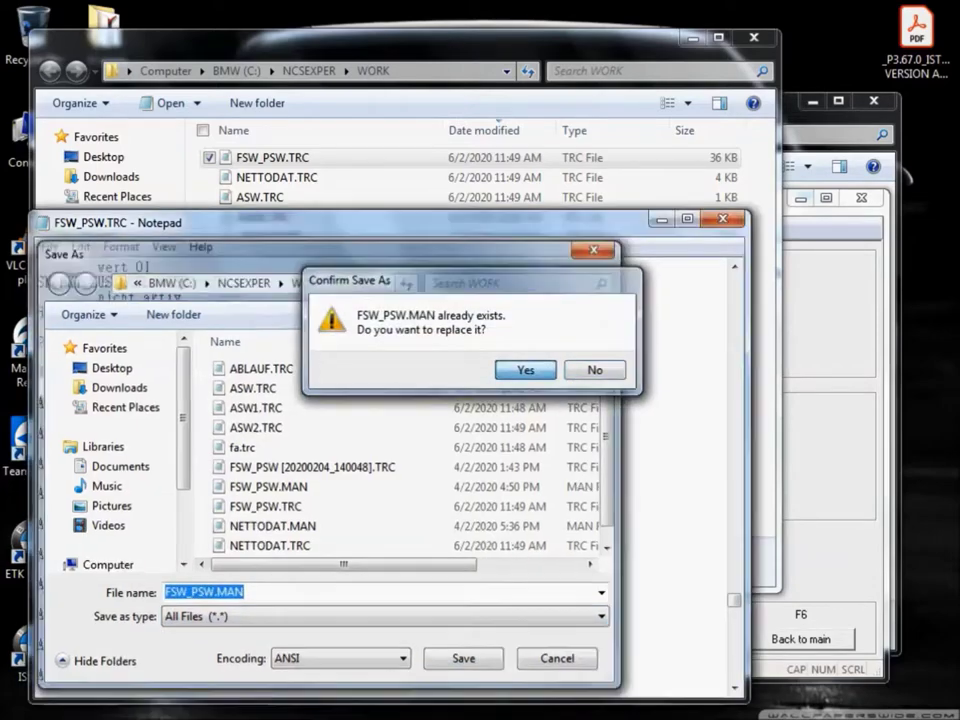
{"action": "key", "text": "Return"}
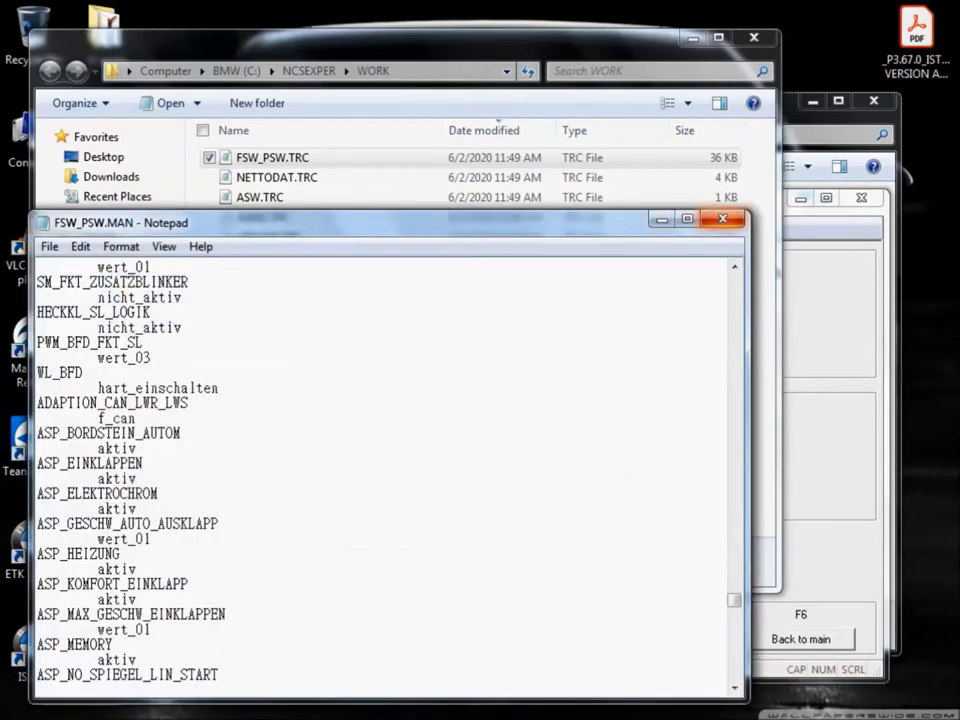
{"action": "left_click", "coordinate": [722, 219]}
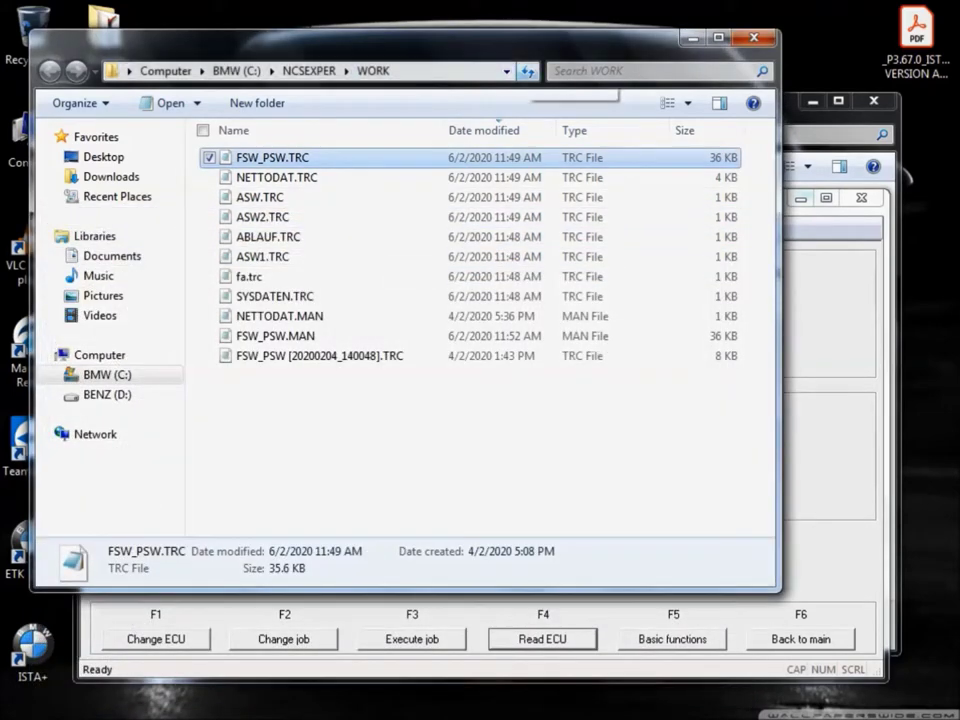
Step: Open FSW_PSW.MAN, search it for "komfort" to check the ASP_KOMFORT_EINKLAPP value, and close the file
{"action": "left_click", "coordinate": [275, 157]}
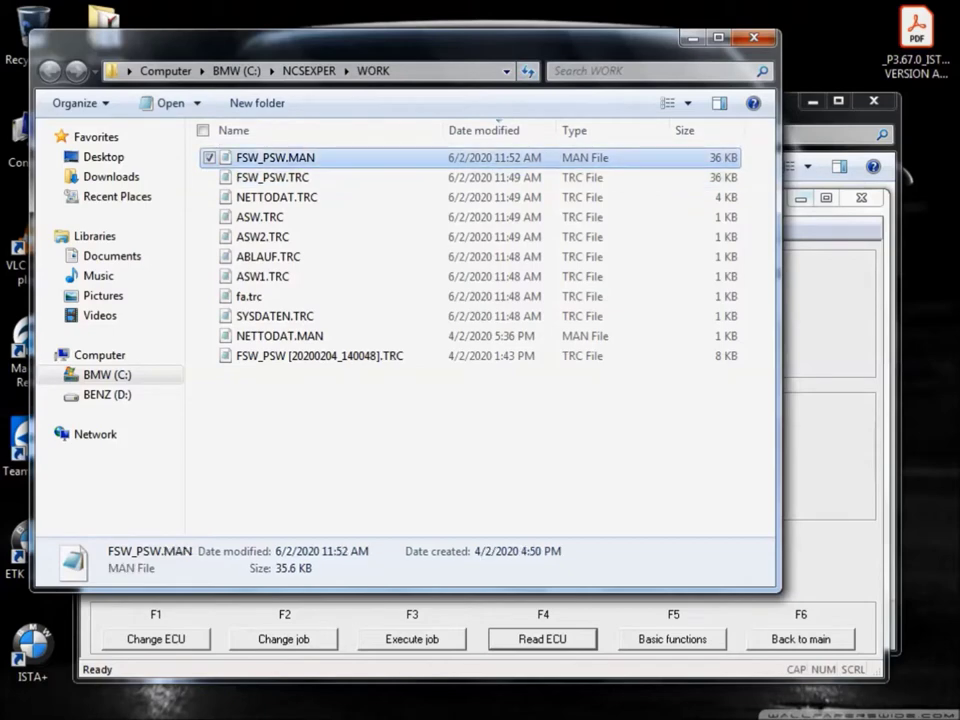
{"action": "double_click", "coordinate": [275, 157]}
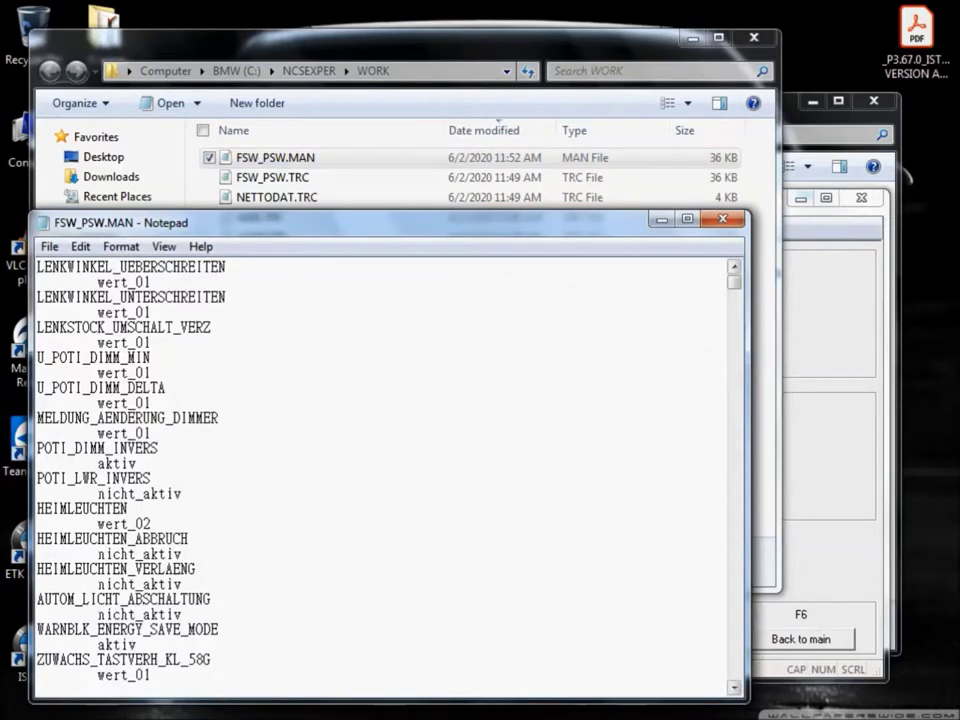
{"action": "key", "text": "ctrl+f"}
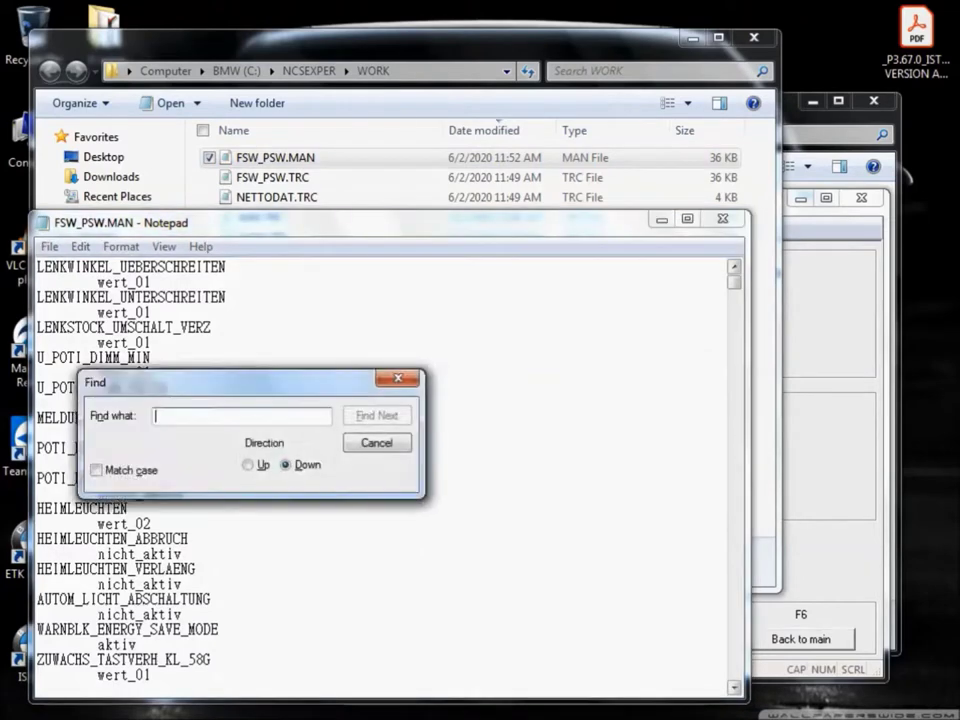
{"action": "type", "text": "komfort"}
{"action": "key", "text": "Return"}
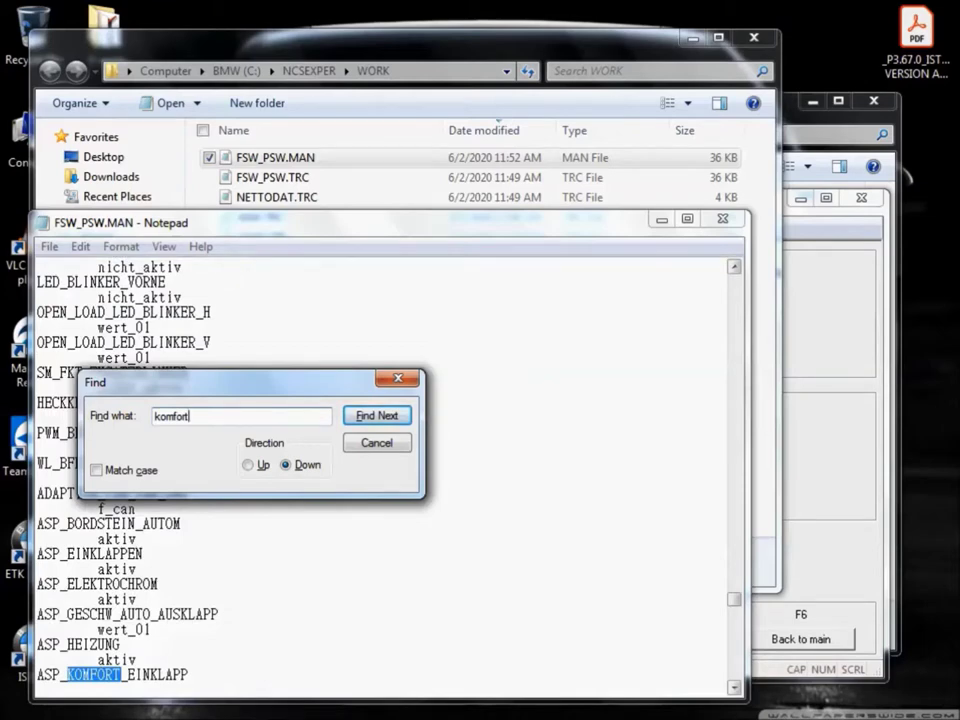
{"action": "left_click", "coordinate": [734, 645]}
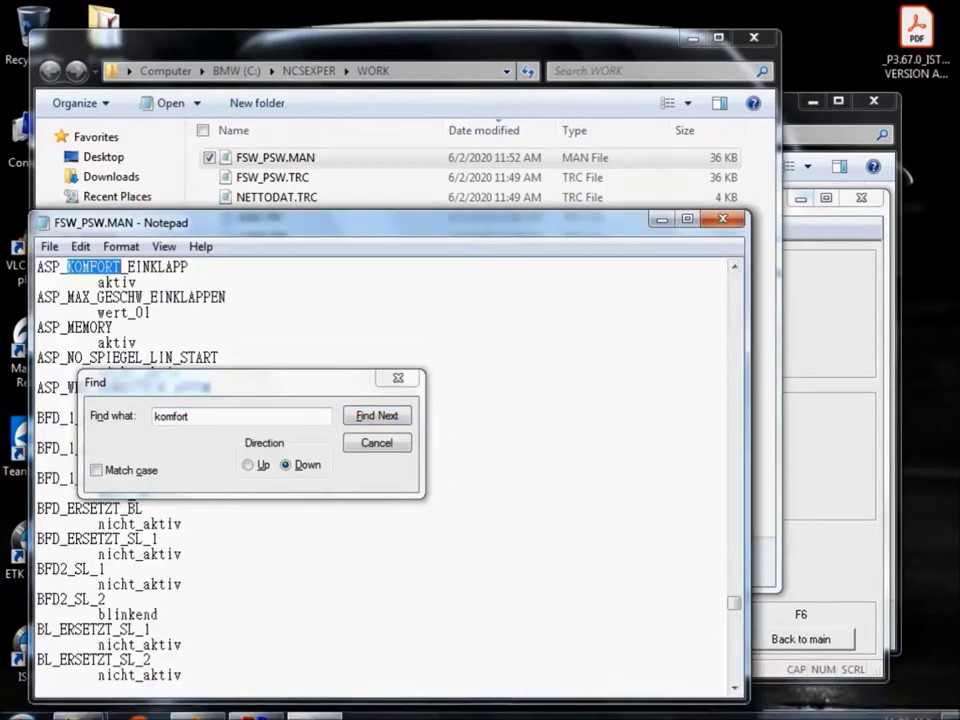
{"action": "left_click", "coordinate": [376, 442]}
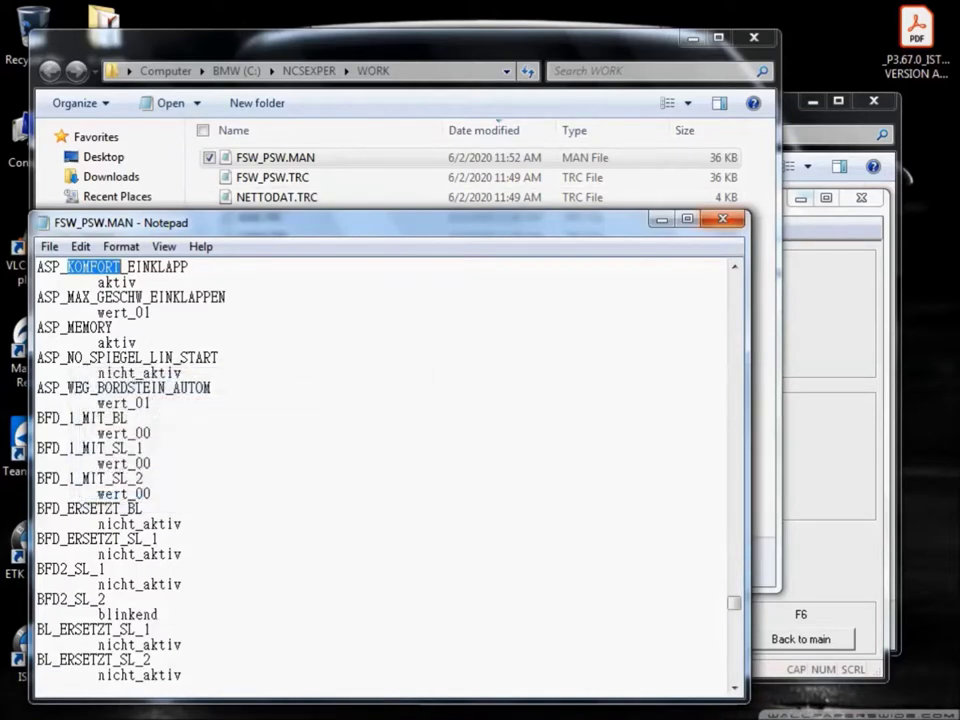
{"action": "key", "text": "alt+F4"}
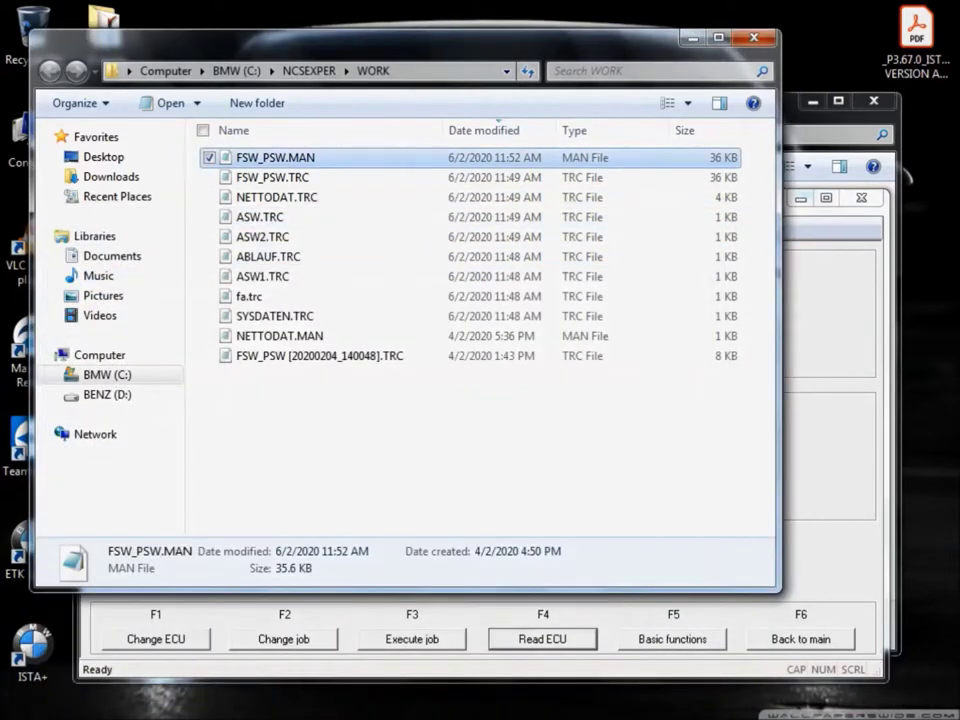
Step: Switch to NCS-Expert, change the NFRM module's job to SG_CODIEREN and execute it
{"action": "key", "text": "alt+Tab"}
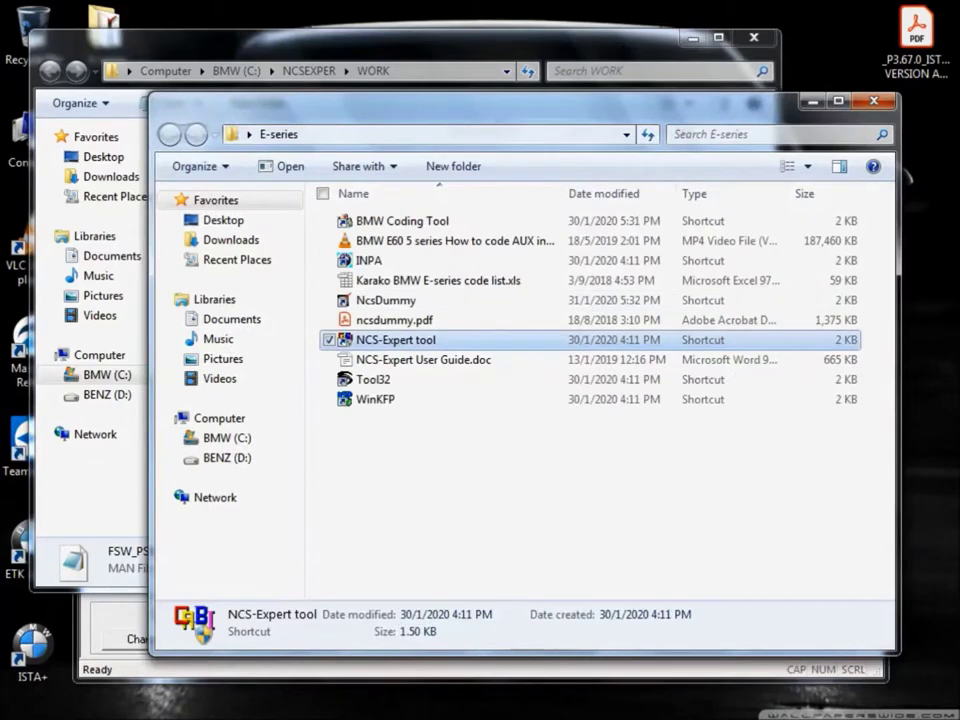
{"action": "key", "text": "alt+Tab"}
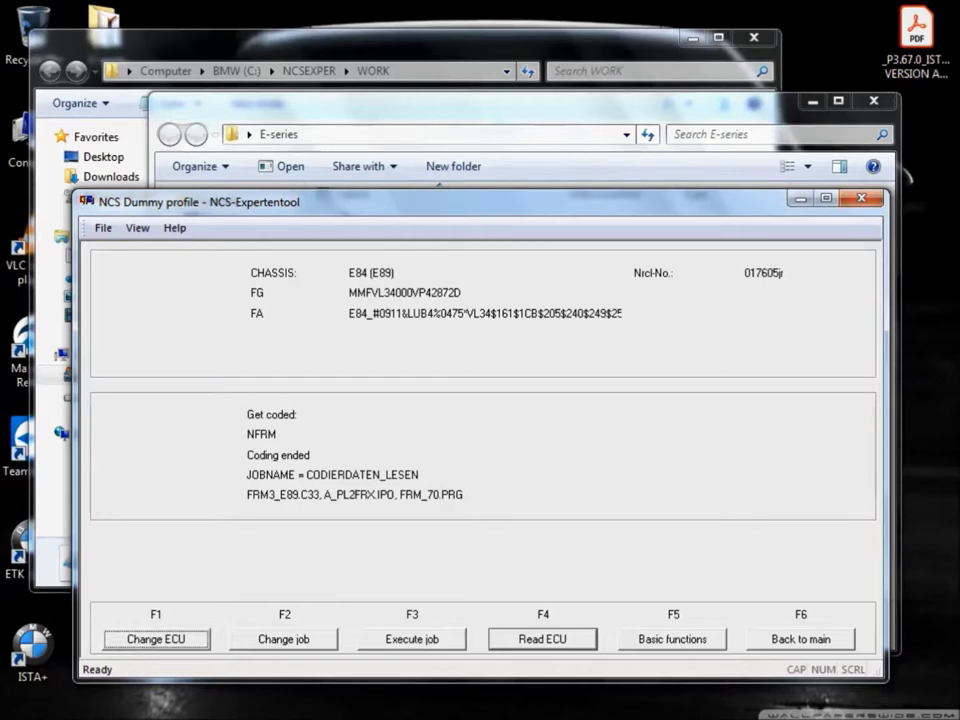
{"action": "key", "text": "F2"}
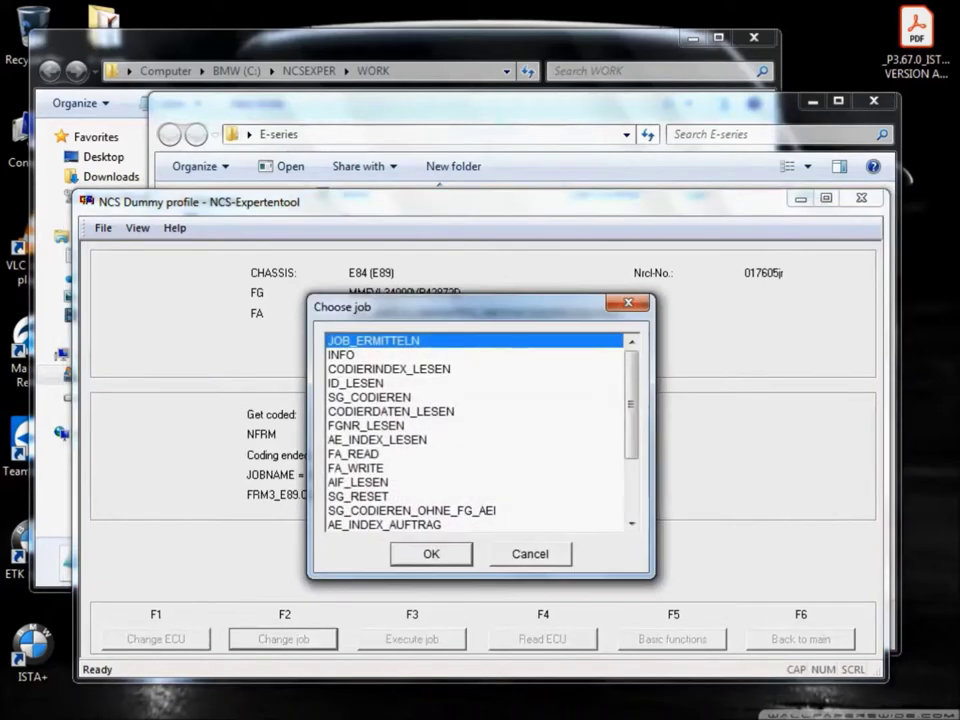
{"action": "left_click", "coordinate": [369, 397]}
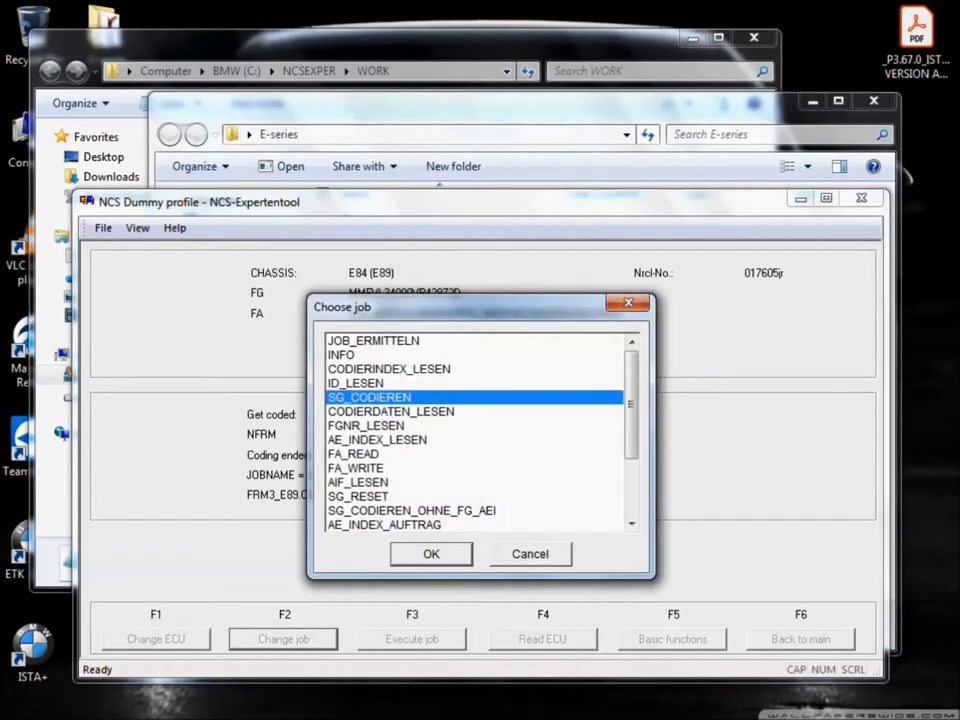
{"action": "key", "text": "Return"}
{"action": "key", "text": "Return"}
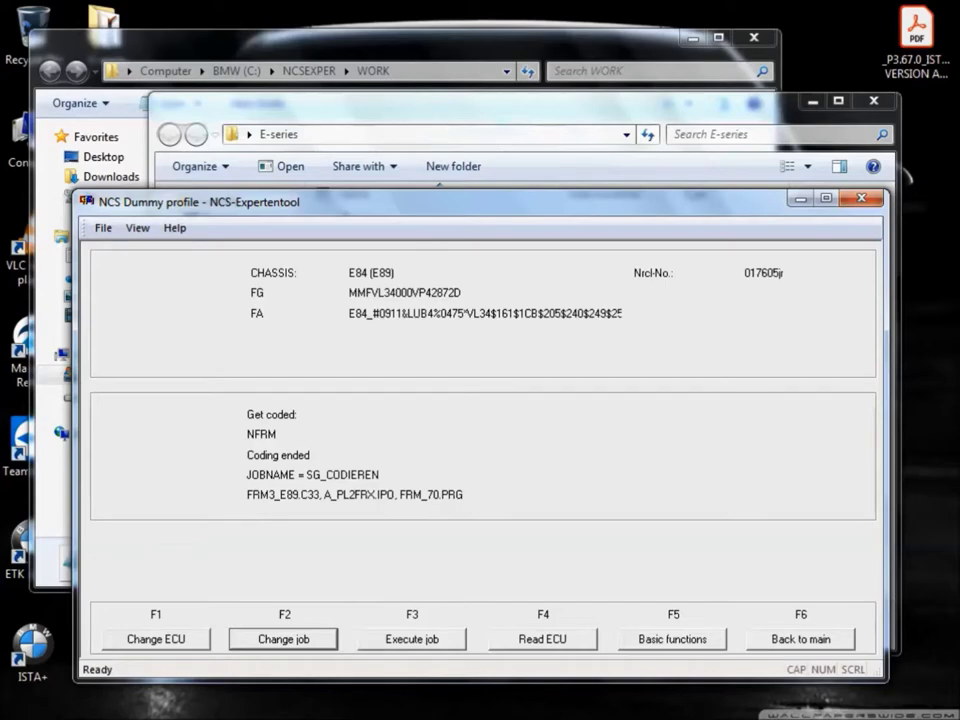
{"action": "key", "text": "F3"}
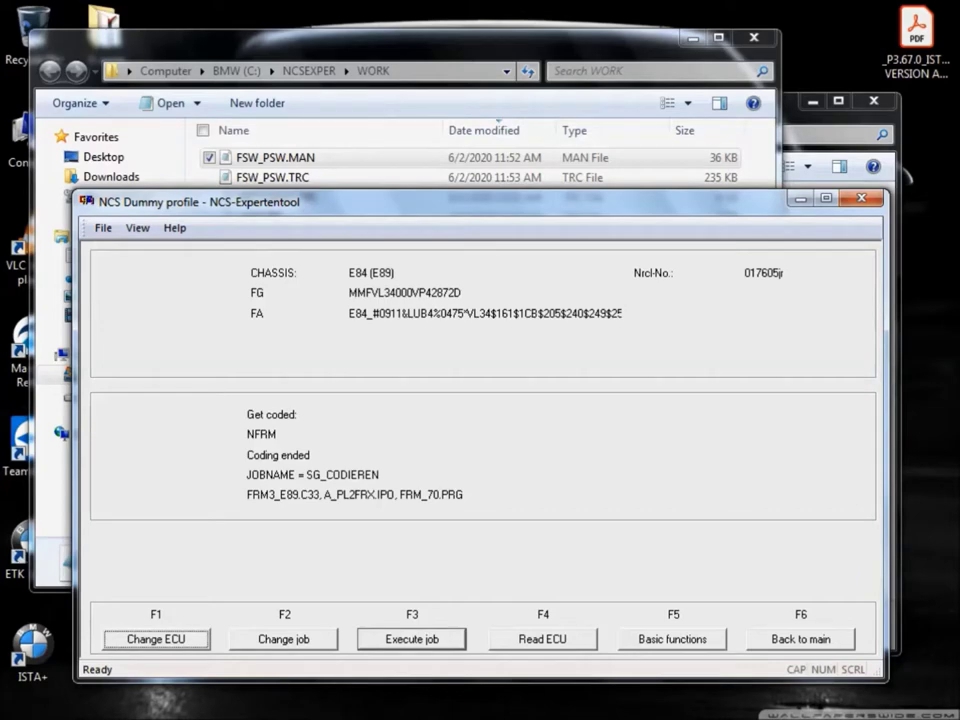
Step: Return to the main functions and load the car's vehicle order again from the CAS ECU
{"action": "key", "text": "F6"}
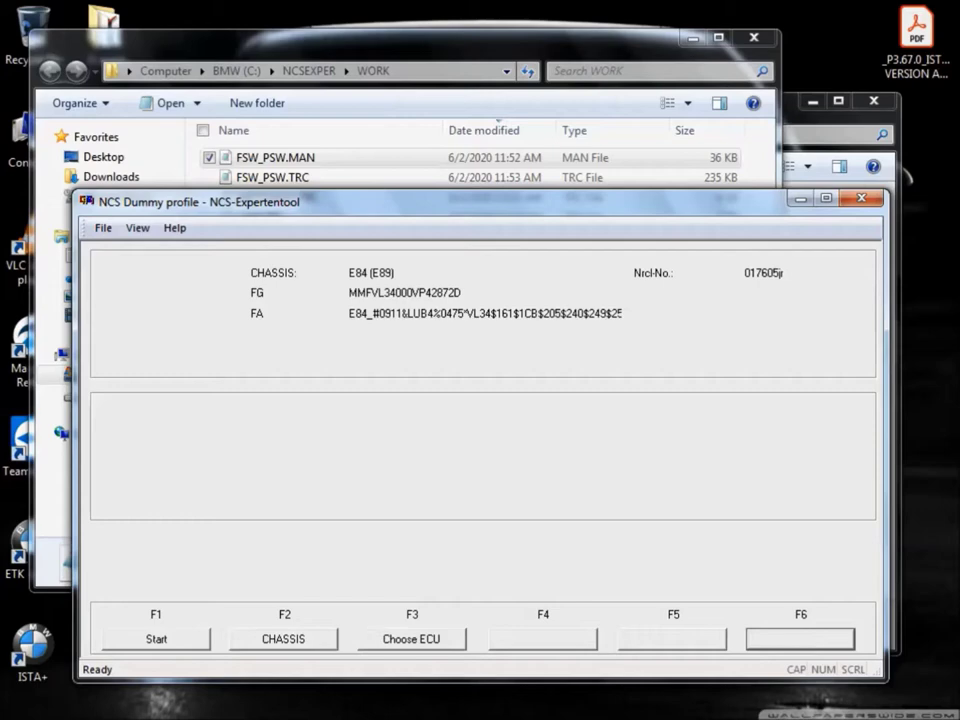
{"action": "key", "text": "F1"}
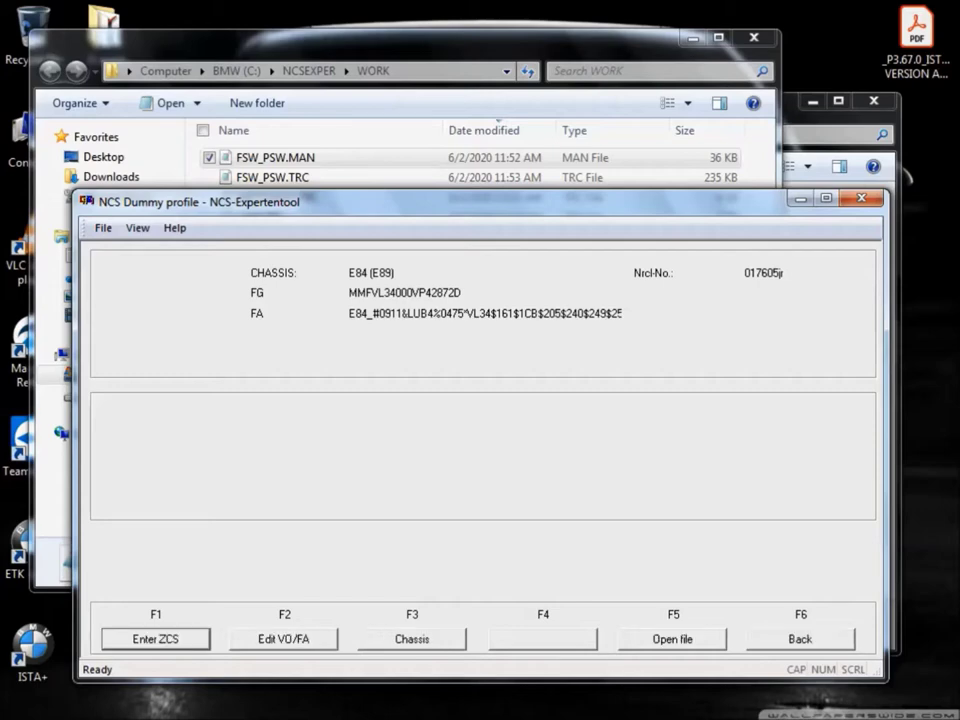
{"action": "key", "text": "F3"}
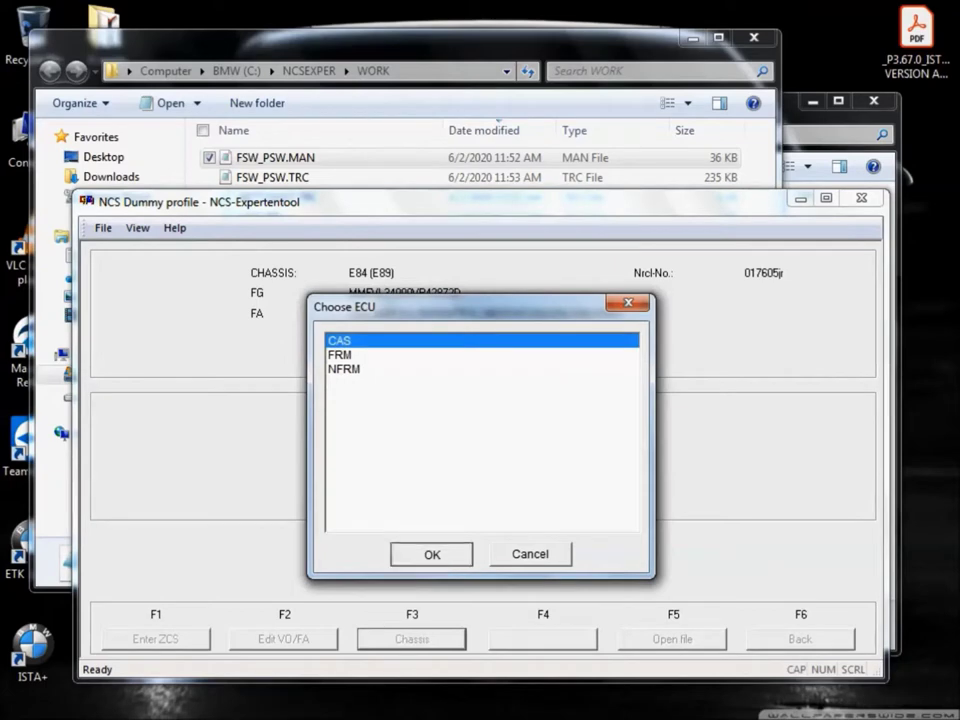
{"action": "key", "text": "Return"}
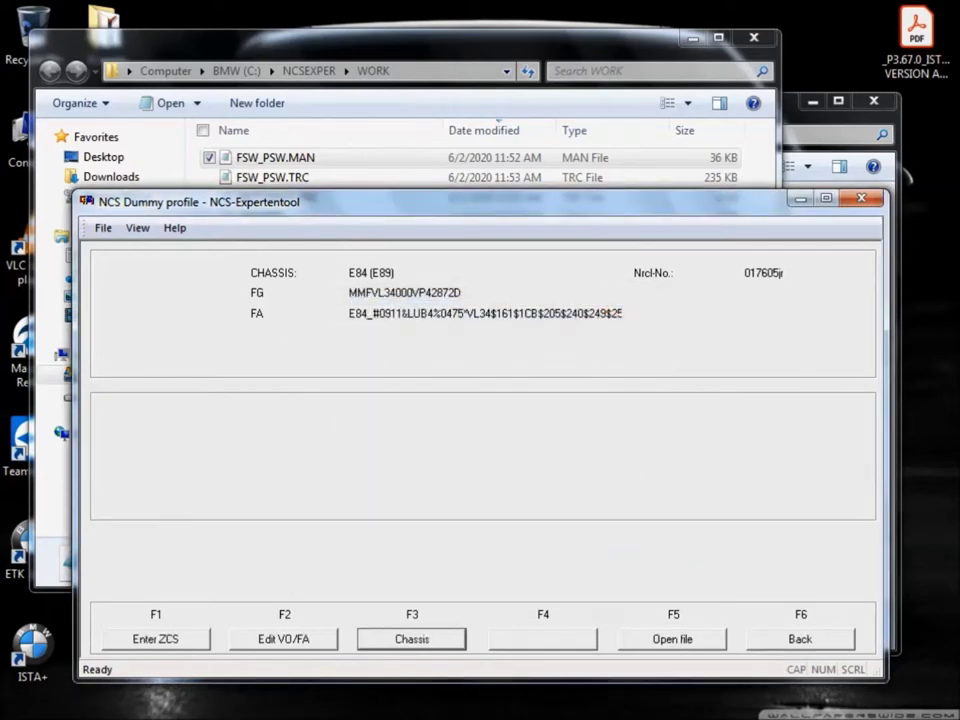
{"action": "key", "text": "F6"}
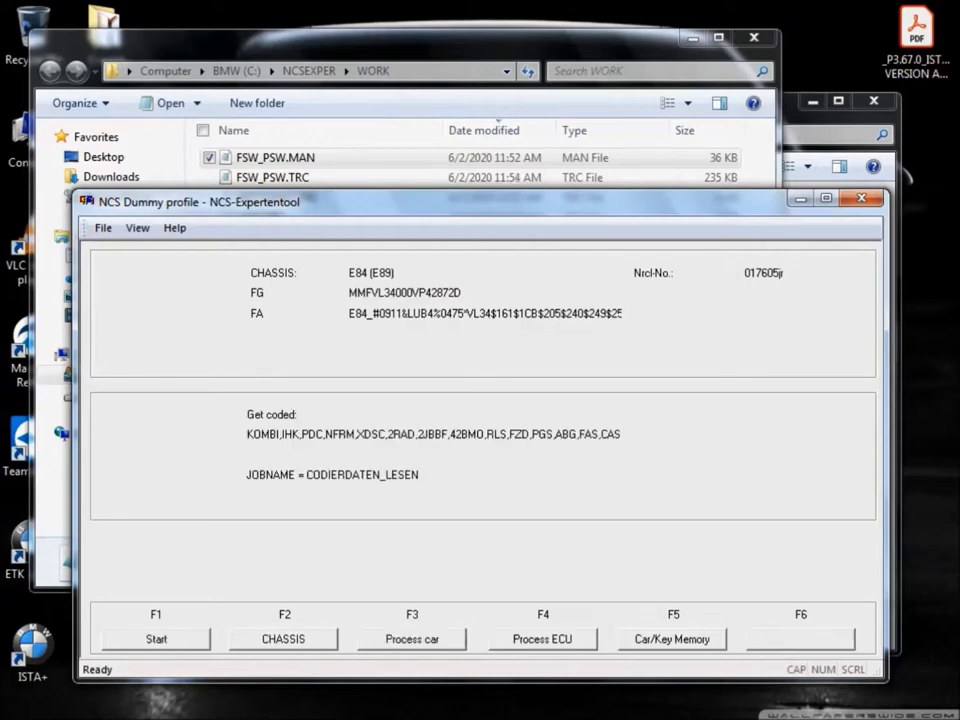
Step: Choose the CAS module for processing and read its coding data
{"action": "key", "text": "F4"}
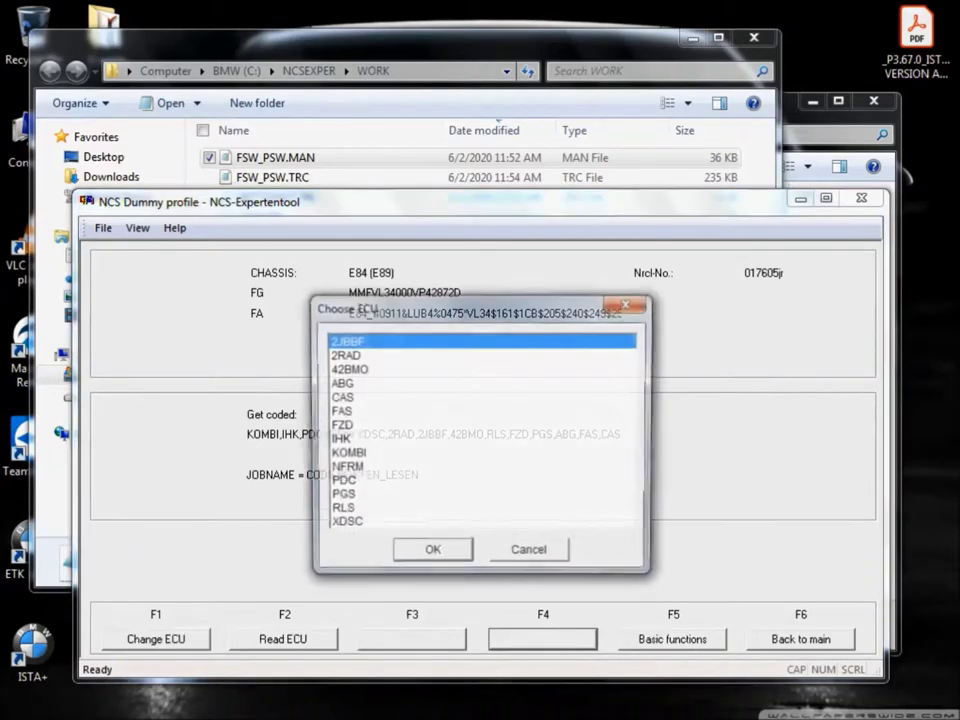
{"action": "left_click", "coordinate": [340, 397]}
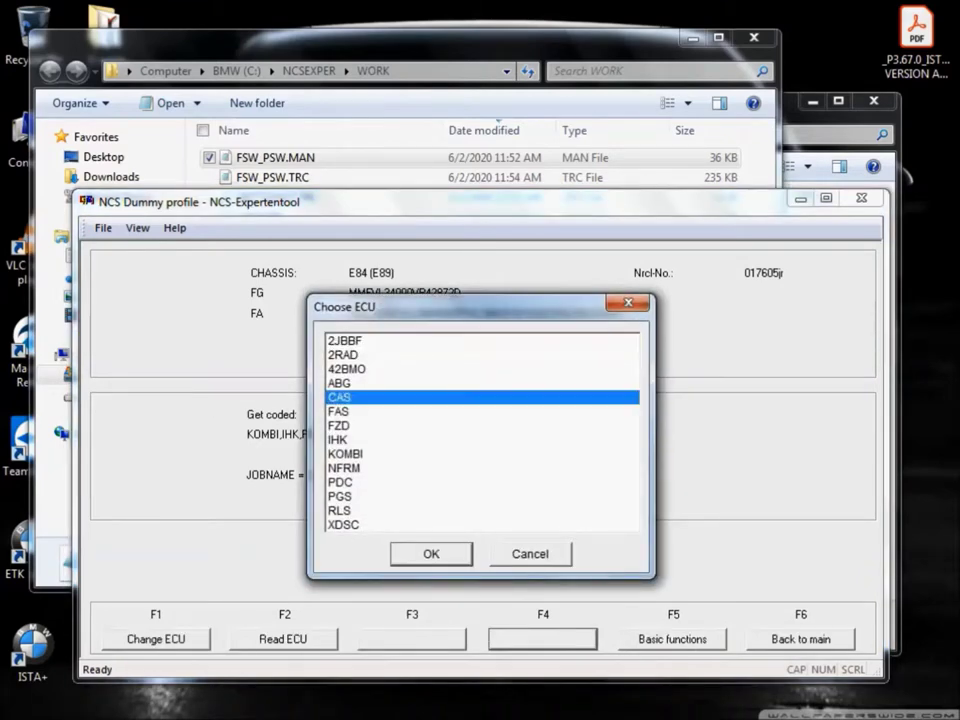
{"action": "key", "text": "Return"}
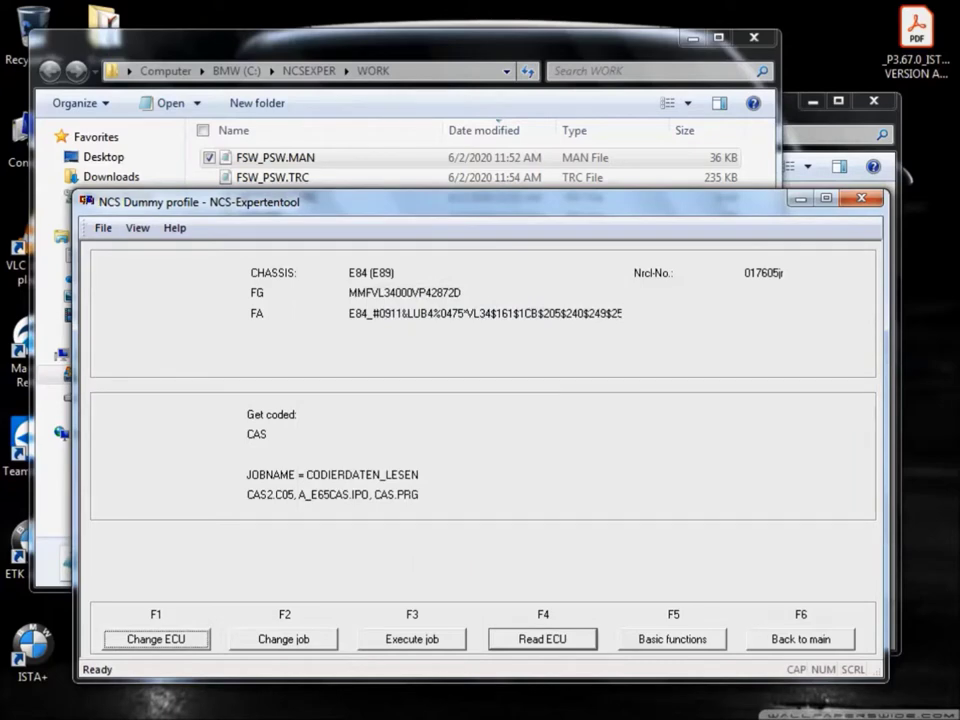
{"action": "key", "text": "F4"}
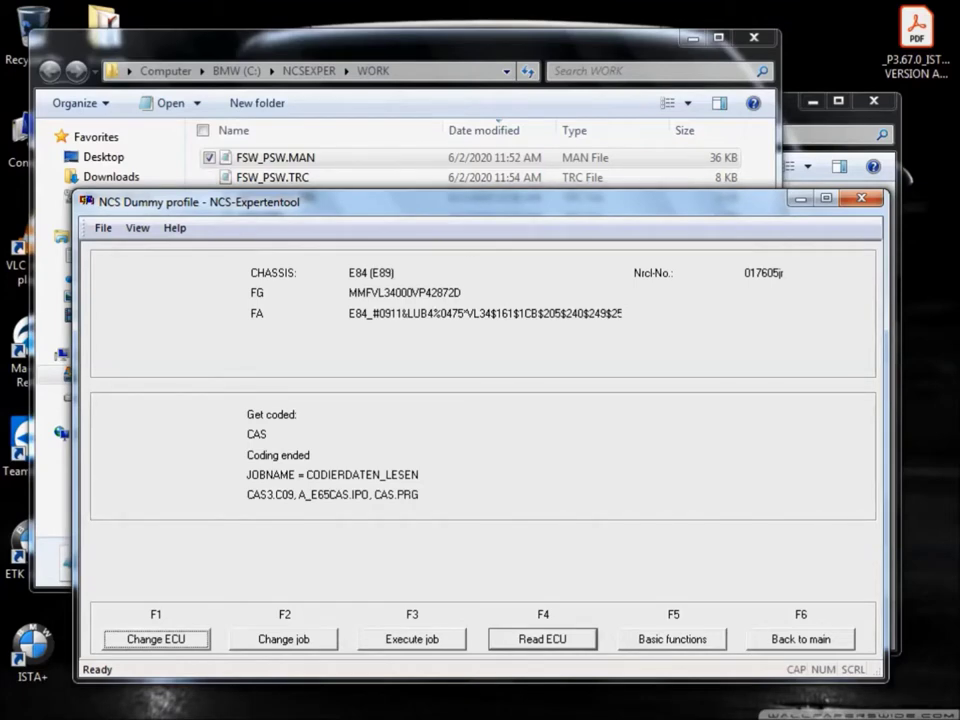
Step: Switch to the WORK folder and re-sort its files by date modified to check the new trace files
{"action": "key", "text": "alt+Tab"}
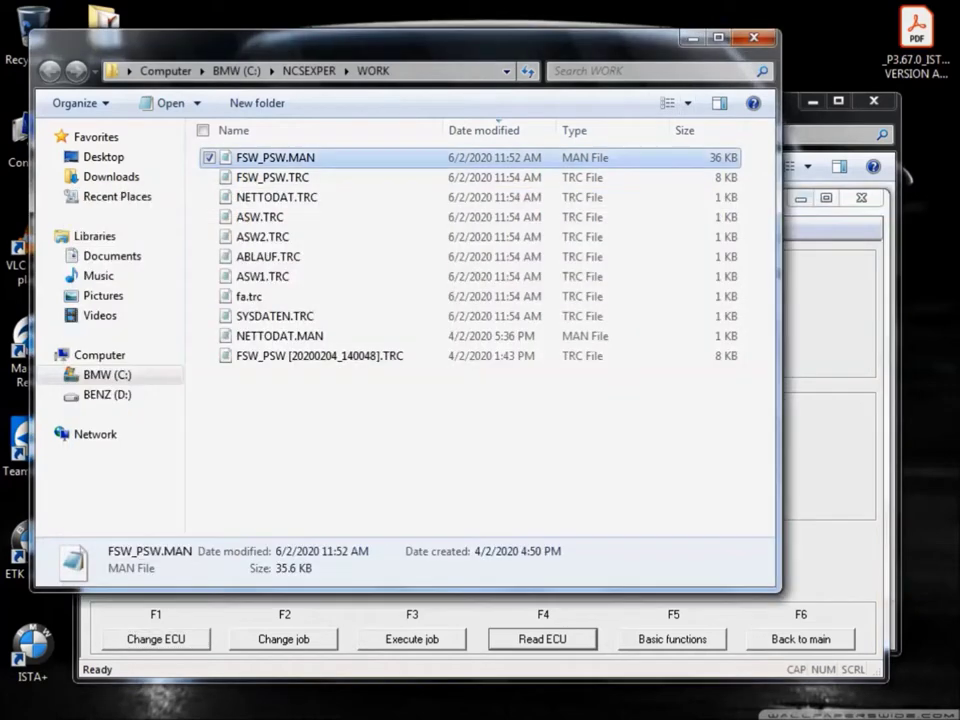
{"action": "left_click", "coordinate": [484, 130]}
{"action": "left_click", "coordinate": [484, 130]}
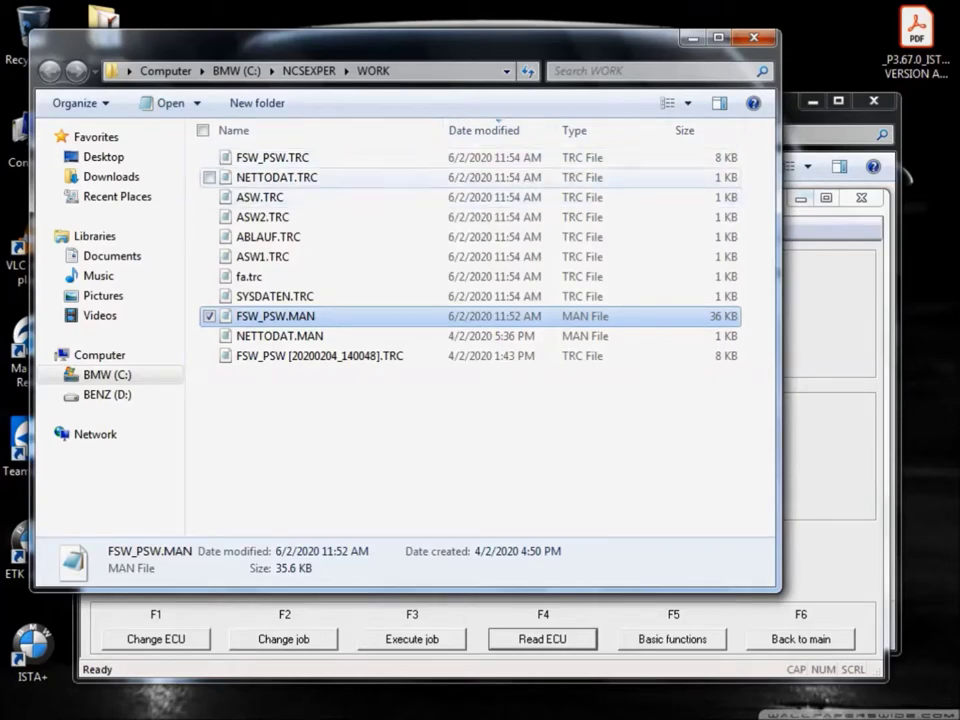
{"action": "mouse_move", "coordinate": [197, 712]}
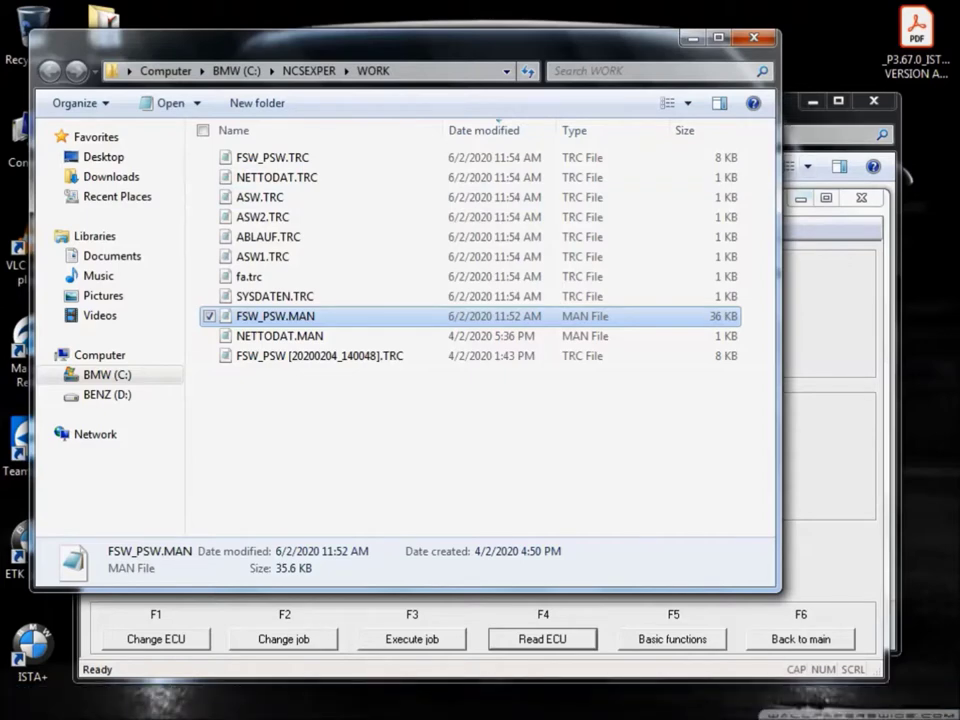
Step: Launch NCS Dummy and load the E89 chassis module CAS3.C09 with the trace file NETTODAT.TRC from the WORK folder
{"action": "key", "text": "alt+Tab"}
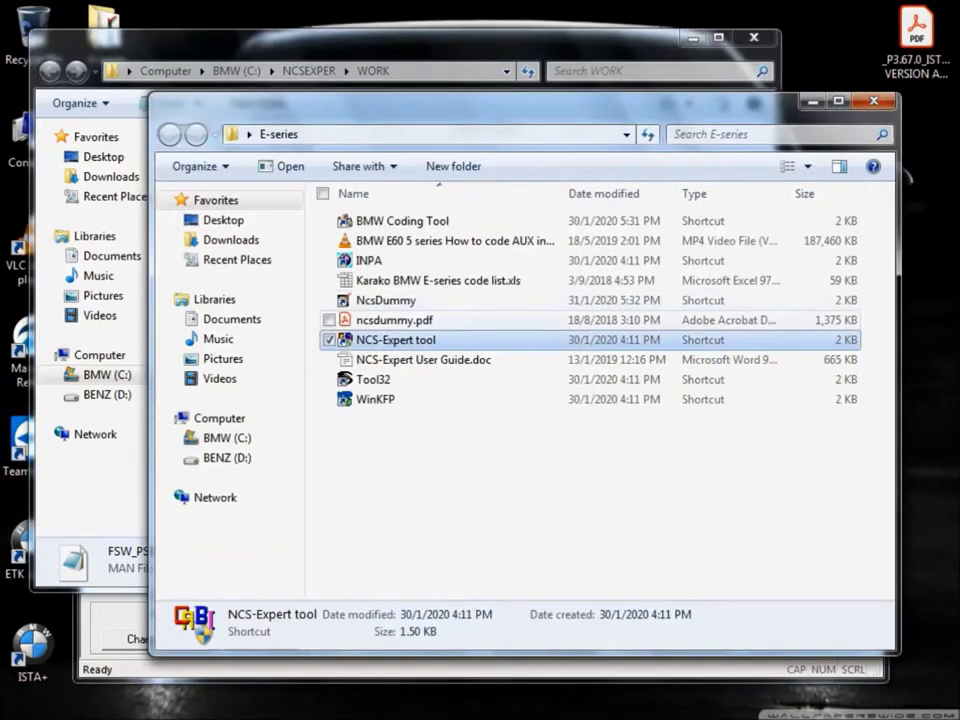
{"action": "left_click", "coordinate": [385, 300]}
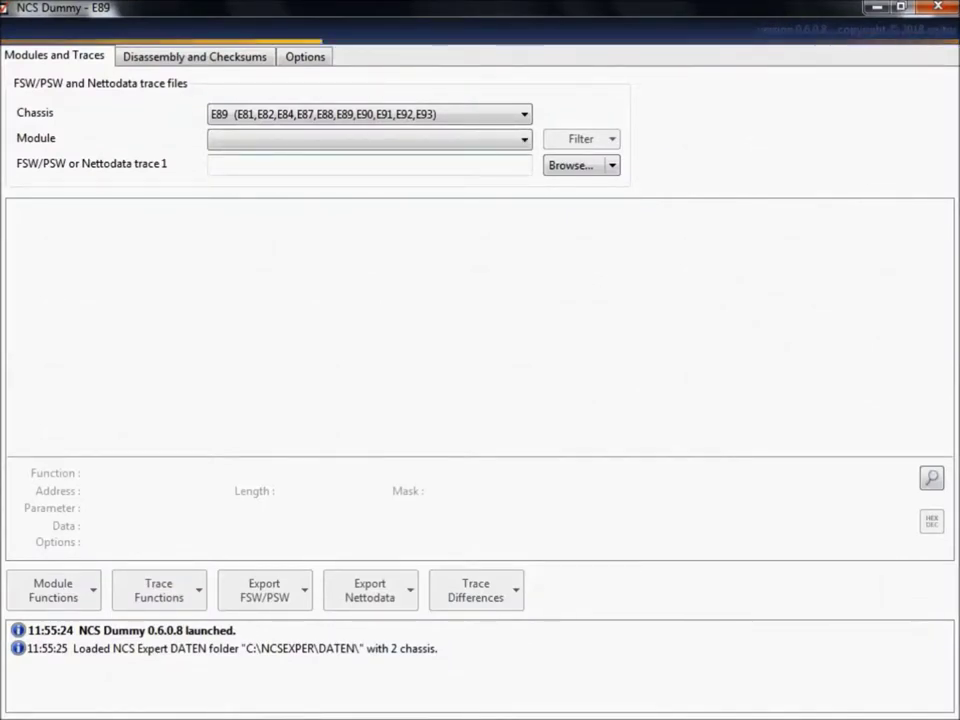
{"action": "left_click", "coordinate": [369, 139]}
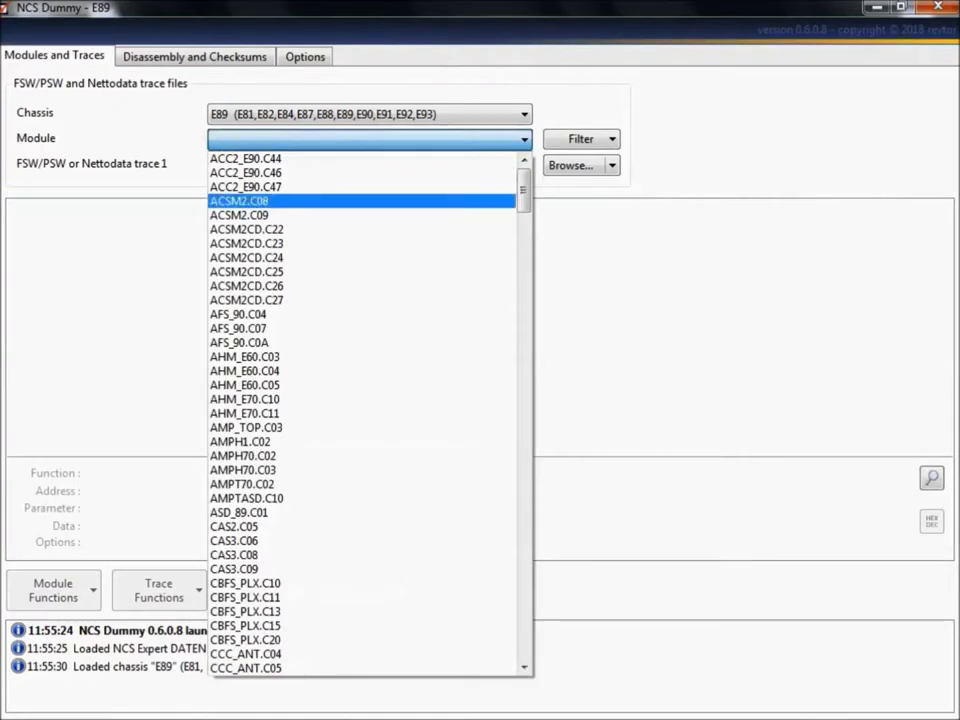
{"action": "key", "text": "Down"}
{"action": "key", "text": "Down"}
{"action": "key", "text": "Down"}
{"action": "key", "text": "Down"}
{"action": "key", "text": "Down"}
{"action": "key", "text": "Down"}
{"action": "key", "text": "Down"}
{"action": "key", "text": "Down"}
{"action": "key", "text": "Down"}
{"action": "key", "text": "Down"}
{"action": "key", "text": "Down"}
{"action": "key", "text": "Down"}
{"action": "key", "text": "Down"}
{"action": "key", "text": "Down"}
{"action": "key", "text": "Down"}
{"action": "key", "text": "Down"}
{"action": "key", "text": "Down"}
{"action": "key", "text": "Down"}
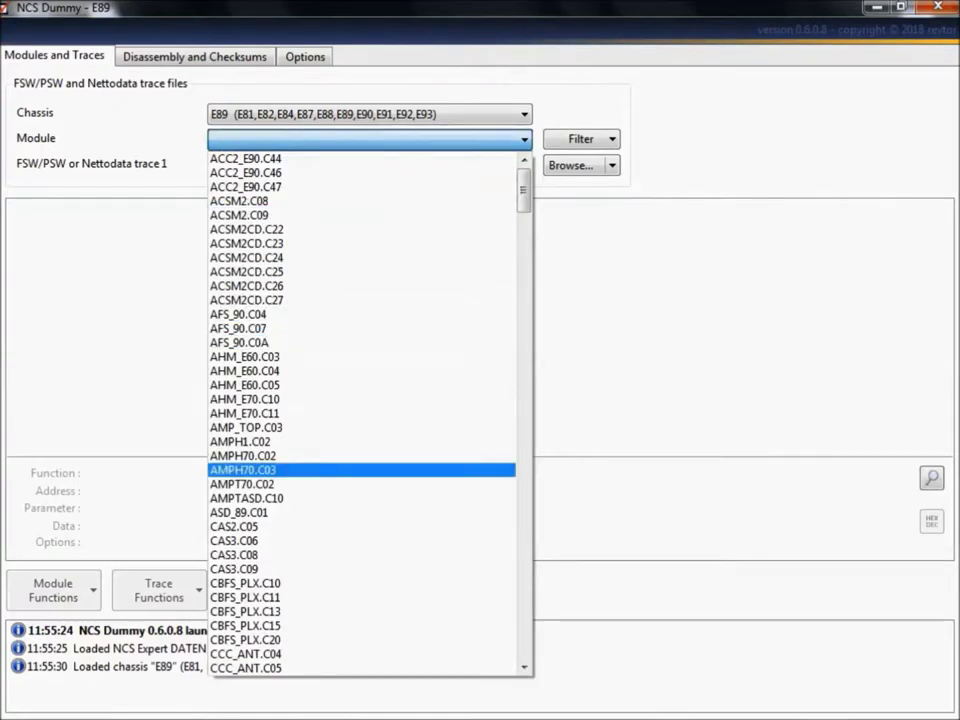
{"action": "key", "text": "Down"}
{"action": "key", "text": "Down"}
{"action": "key", "text": "Down"}
{"action": "key", "text": "Return"}
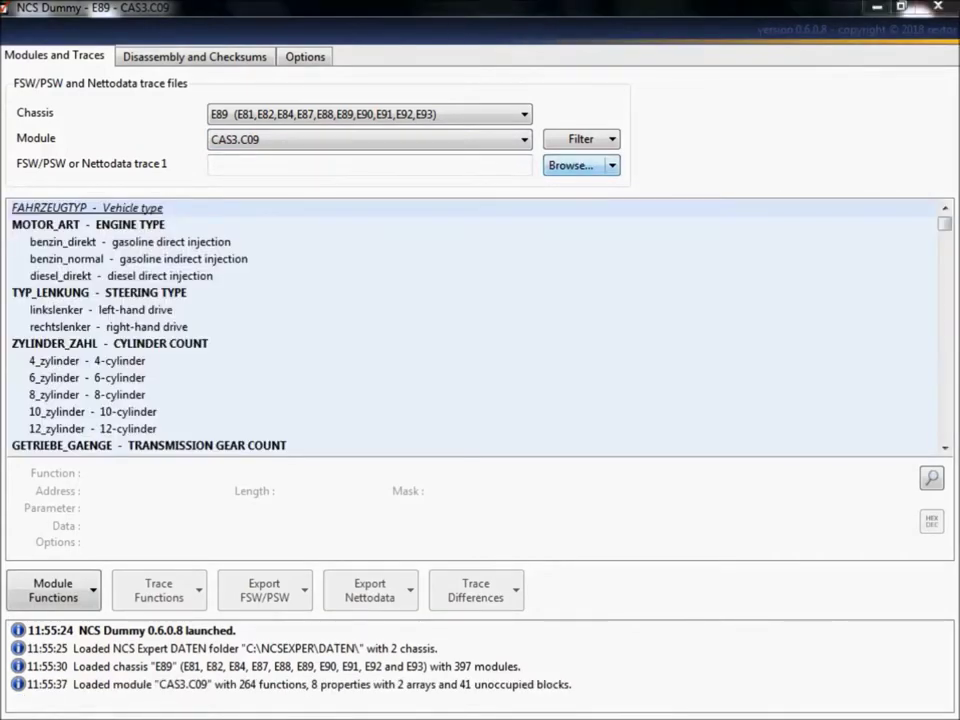
{"action": "key", "text": "Return"}
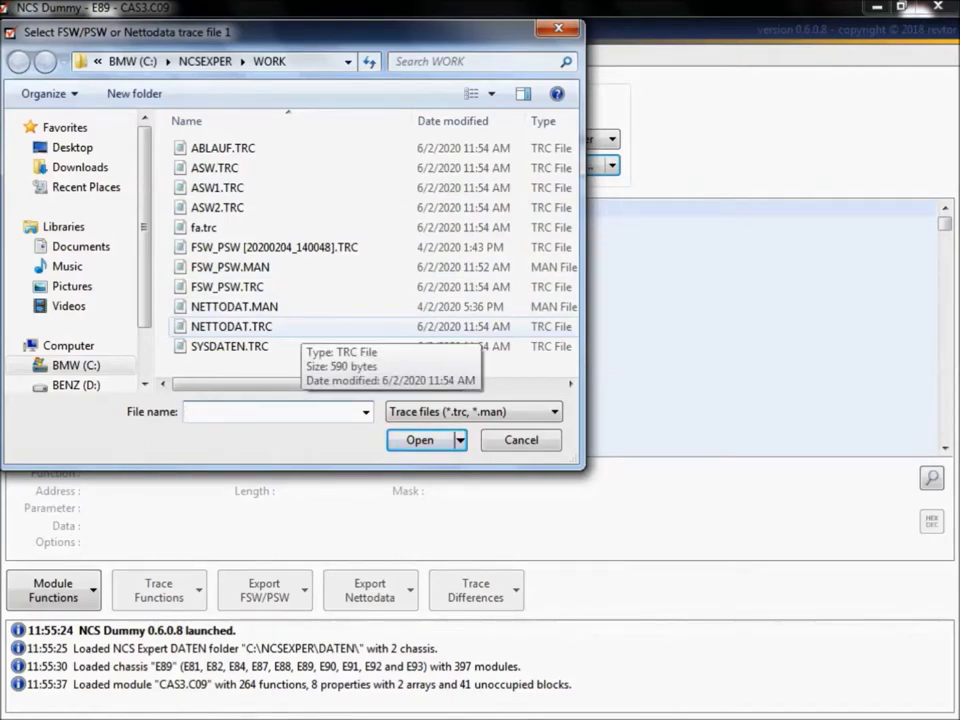
{"action": "left_click", "coordinate": [300, 326]}
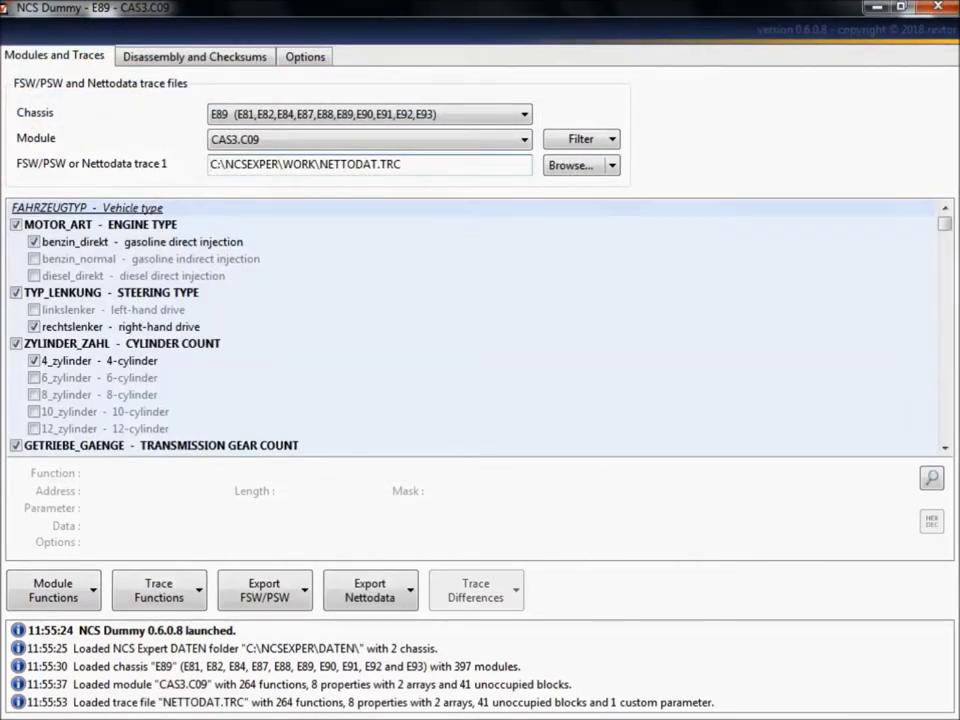
Step: Search the function keywords for kmfrt_sc and go to the KMFRT_SCHLIESSEN function
{"action": "key", "text": "ctrl+f"}
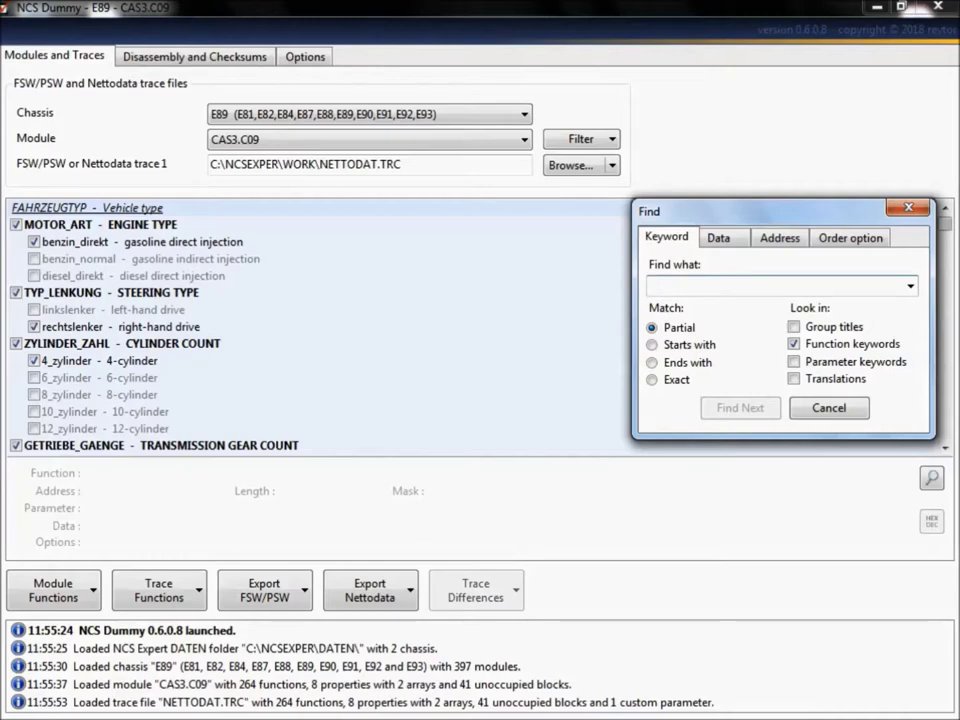
{"action": "type", "text": "km"}
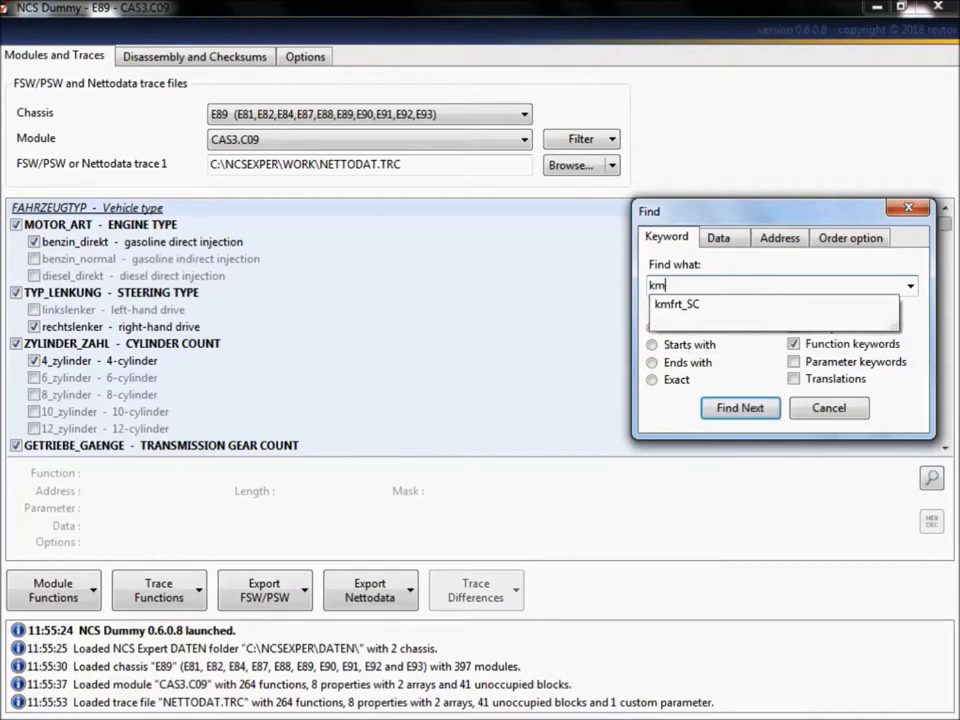
{"action": "type", "text": "frt_sc"}
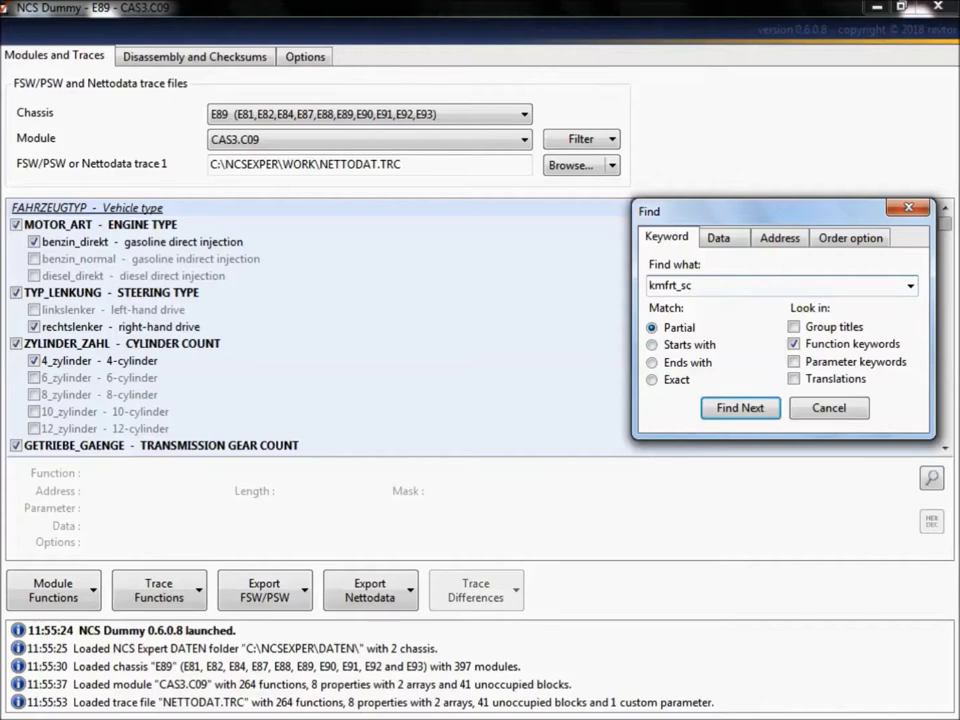
{"action": "key", "text": "Return"}
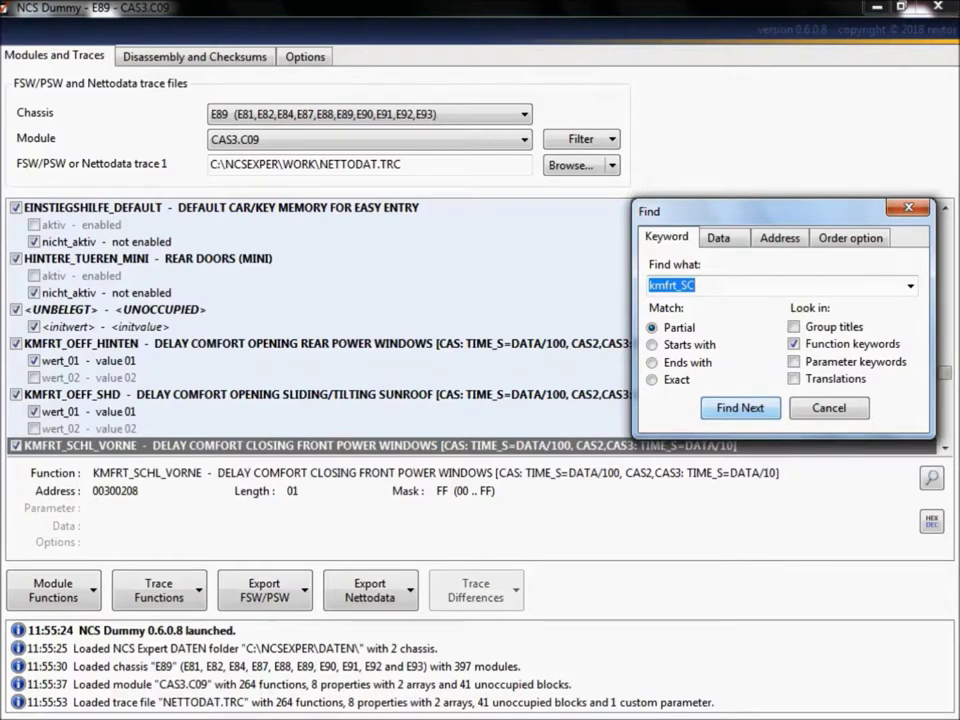
{"action": "key", "text": "Return"}
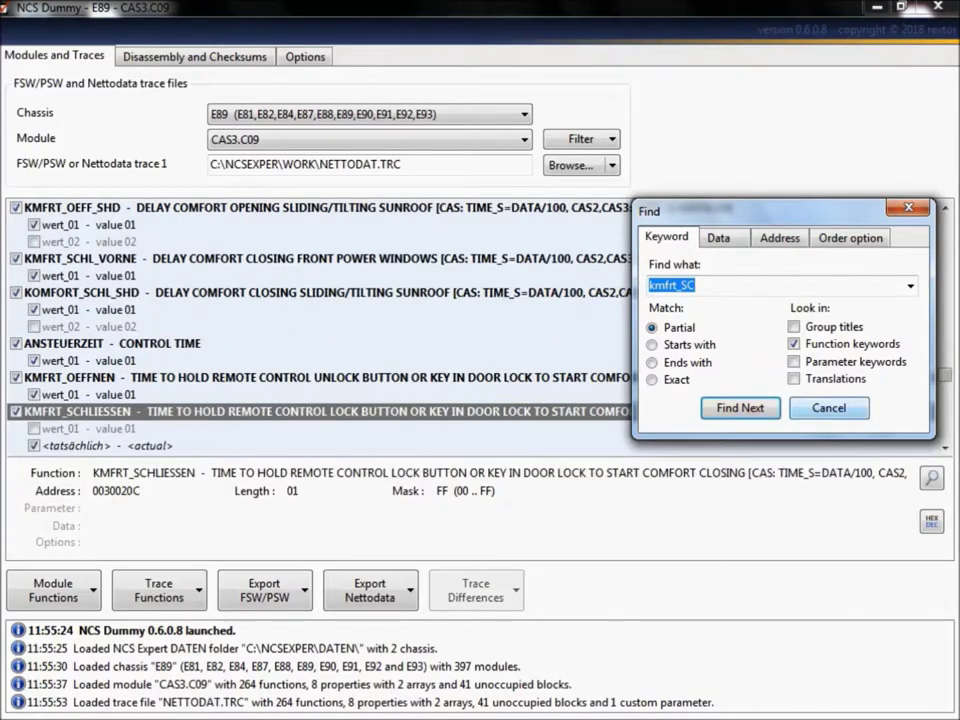
{"action": "key", "text": "Tab"}
{"action": "key", "text": "Return"}
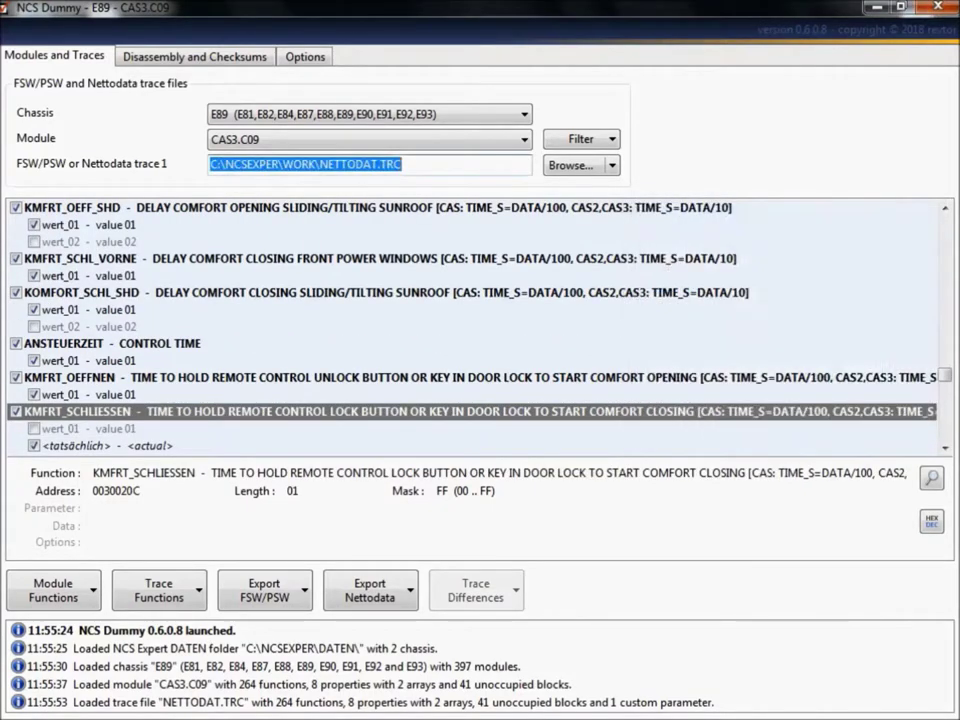
Step: Compare the data of the actual and wert_01 parameters under KMFRT_SCHLIESSEN
{"action": "scroll", "coordinate": [170, 343], "scroll_direction": "down", "scroll_amount": 2}
{"action": "left_click", "coordinate": [170, 343]}
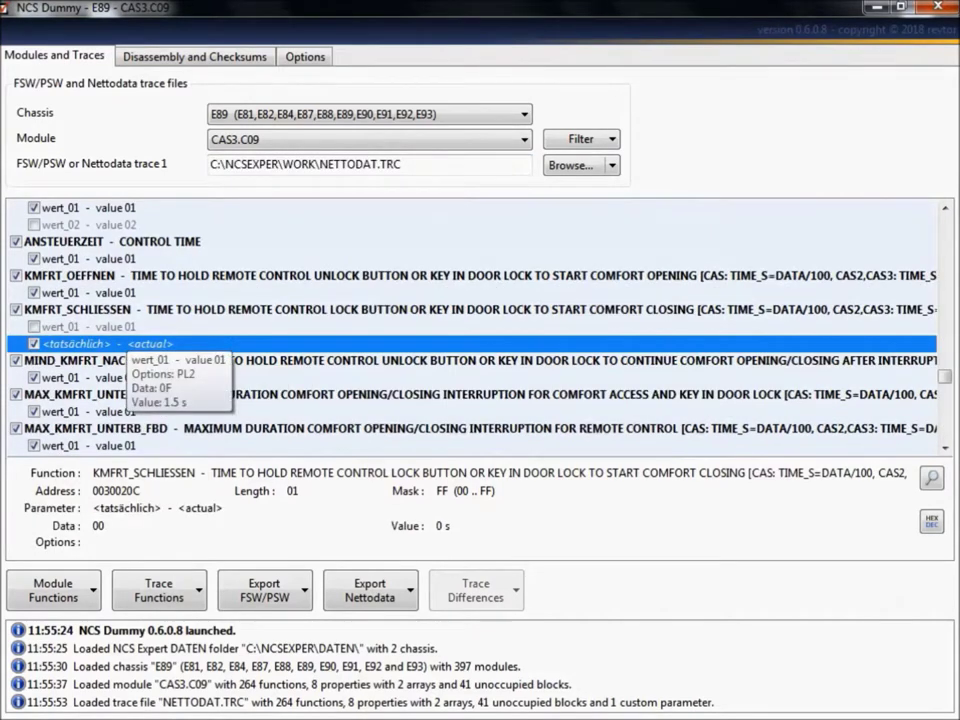
{"action": "key", "text": "Up"}
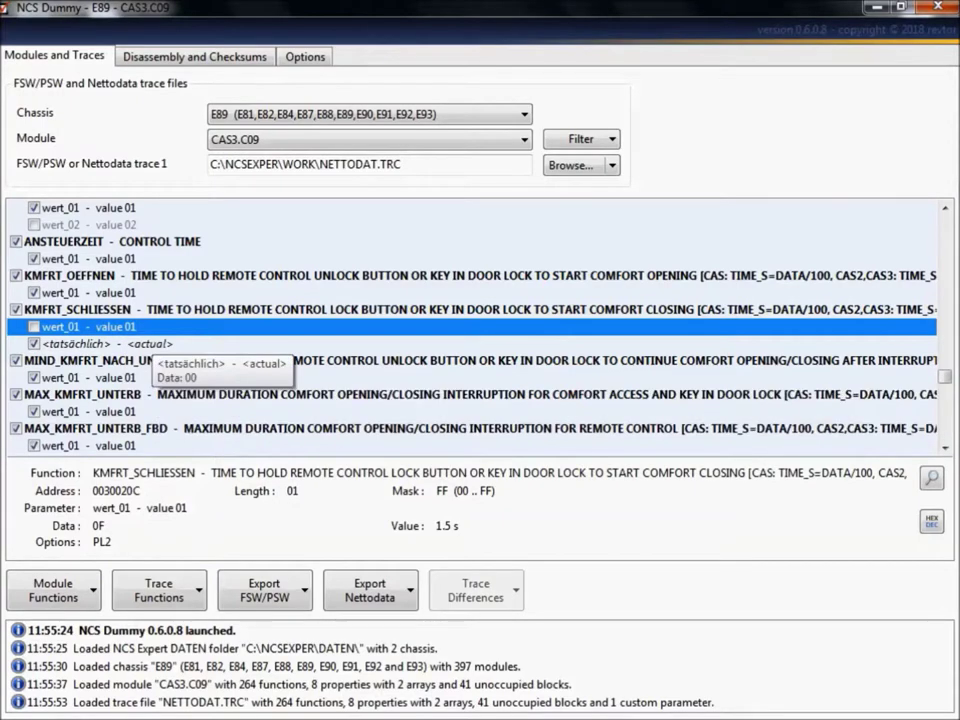
{"action": "left_click", "coordinate": [150, 343]}
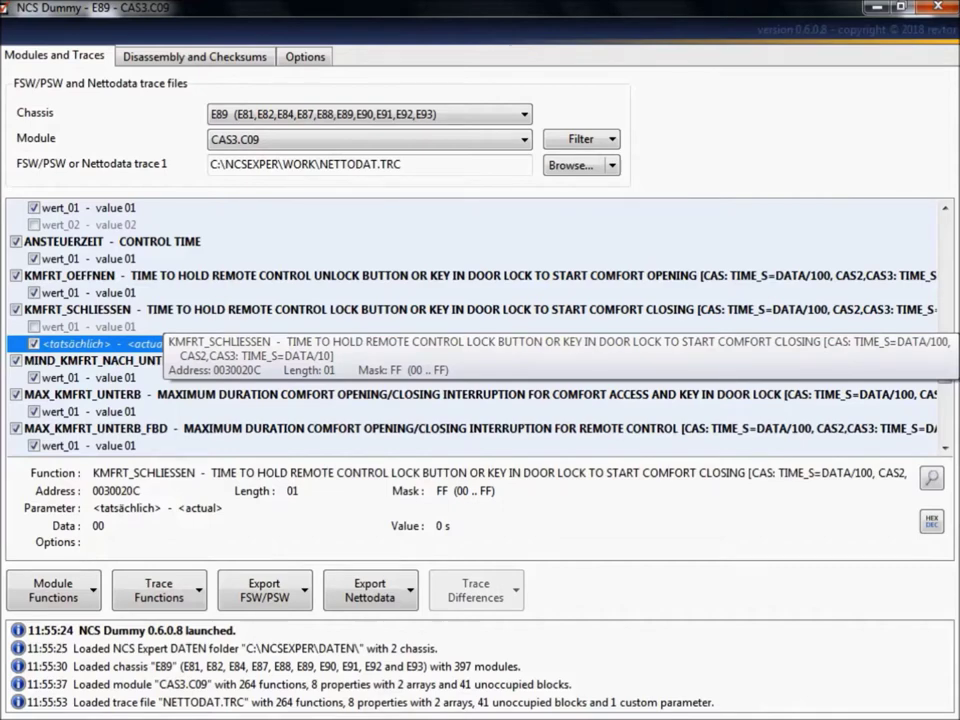
Step: Add a custom data entry to KMFRT_SCHLIESSEN and try the data value FF
{"action": "right_click", "coordinate": [153, 311]}
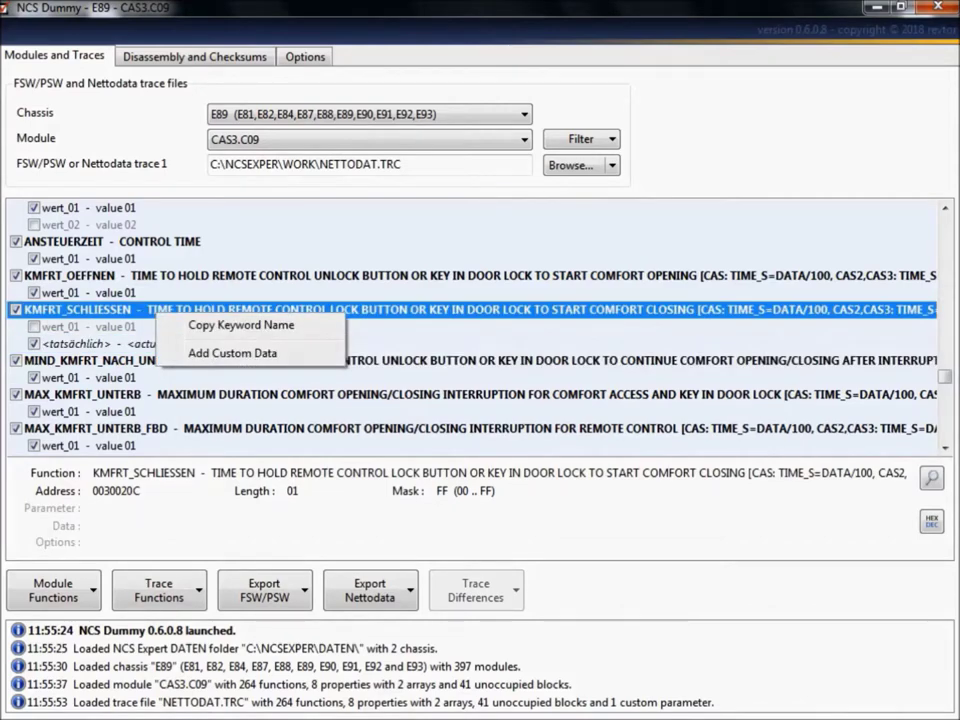
{"action": "left_click", "coordinate": [232, 353]}
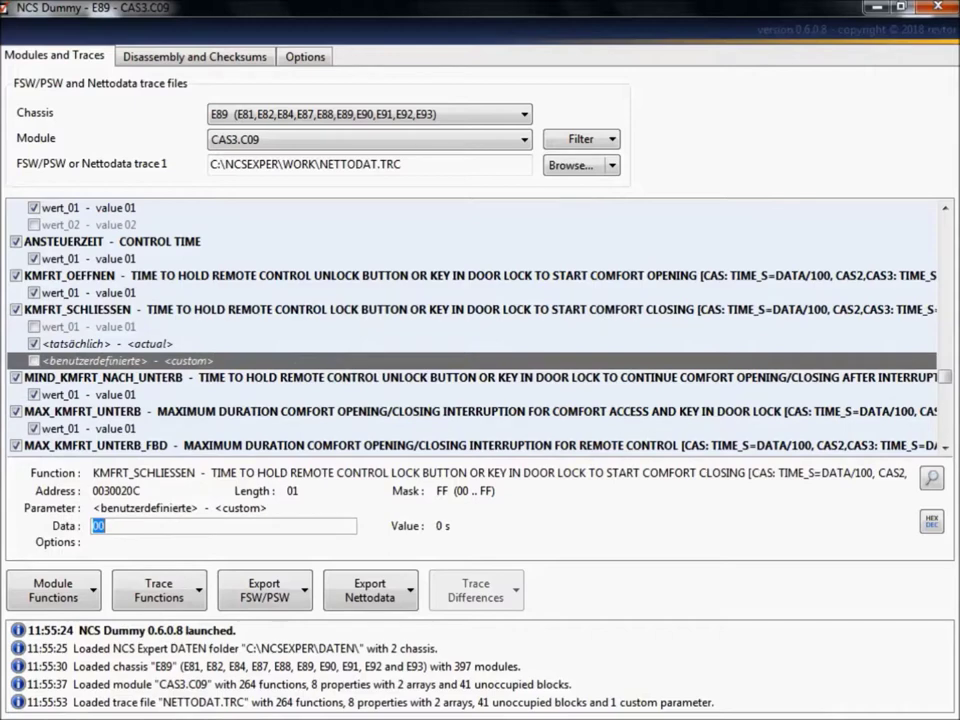
{"action": "left_click", "coordinate": [192, 360]}
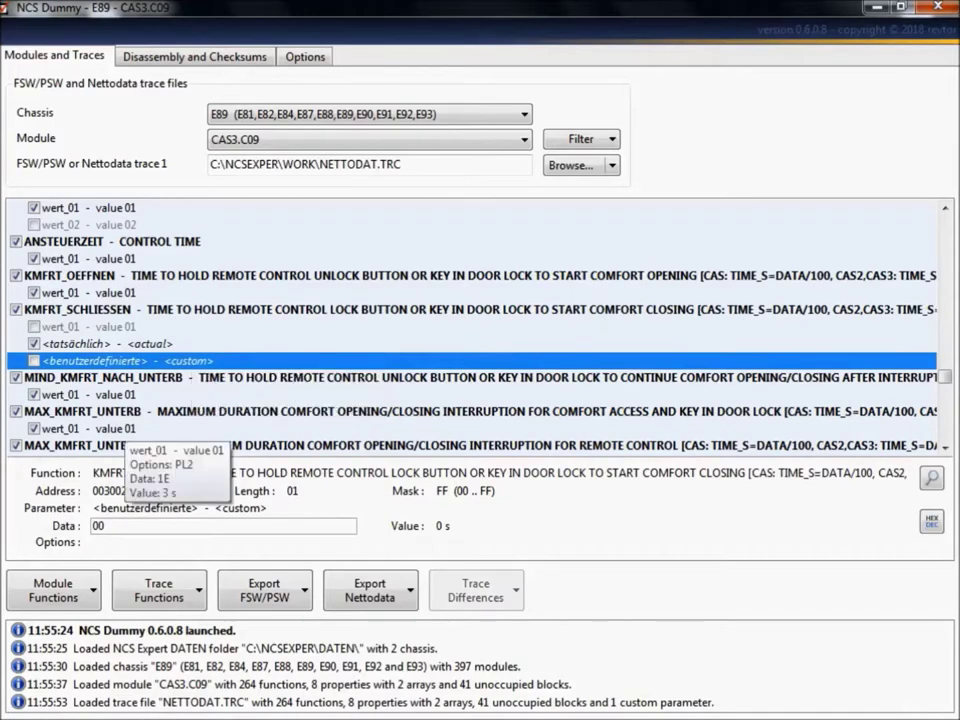
{"action": "key", "text": "Tab"}
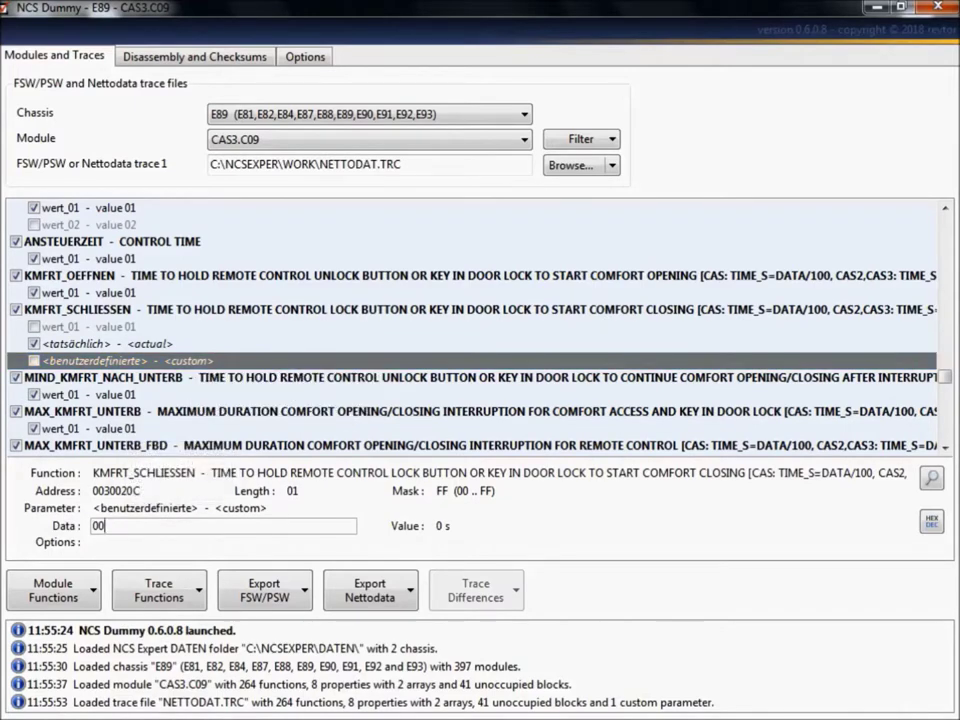
{"action": "type", "text": "01"}
{"action": "key", "text": "BackSpace"}
{"action": "key", "text": "BackSpace"}
{"action": "type", "text": "FF"}
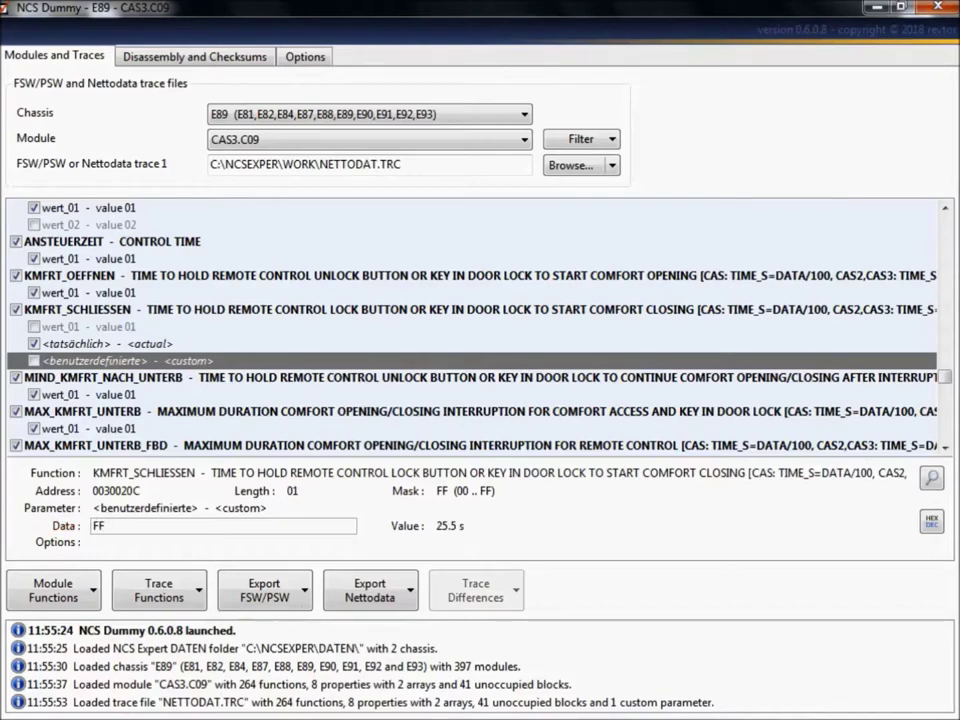
Step: Set the custom data of KMFRT_SCHLIESSEN to 0A and enable that custom parameter
{"action": "key", "text": "shift+Home"}
{"action": "type", "text": "05"}
{"action": "key", "text": "BackSpace"}
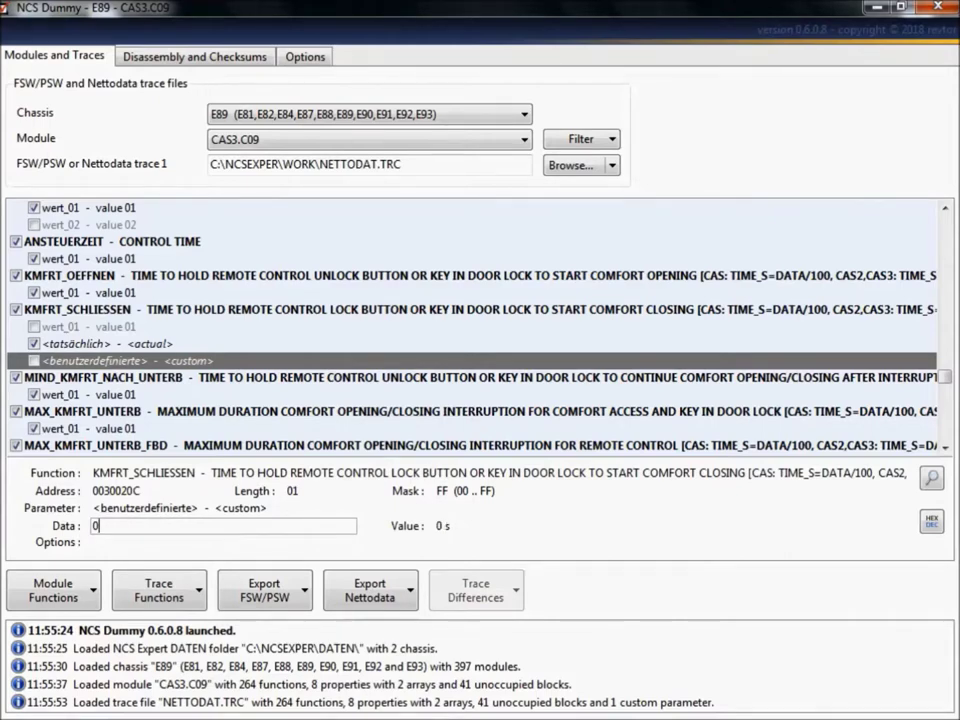
{"action": "type", "text": "A"}
{"action": "scroll", "coordinate": [198, 308], "scroll_direction": "down", "scroll_amount": 1}
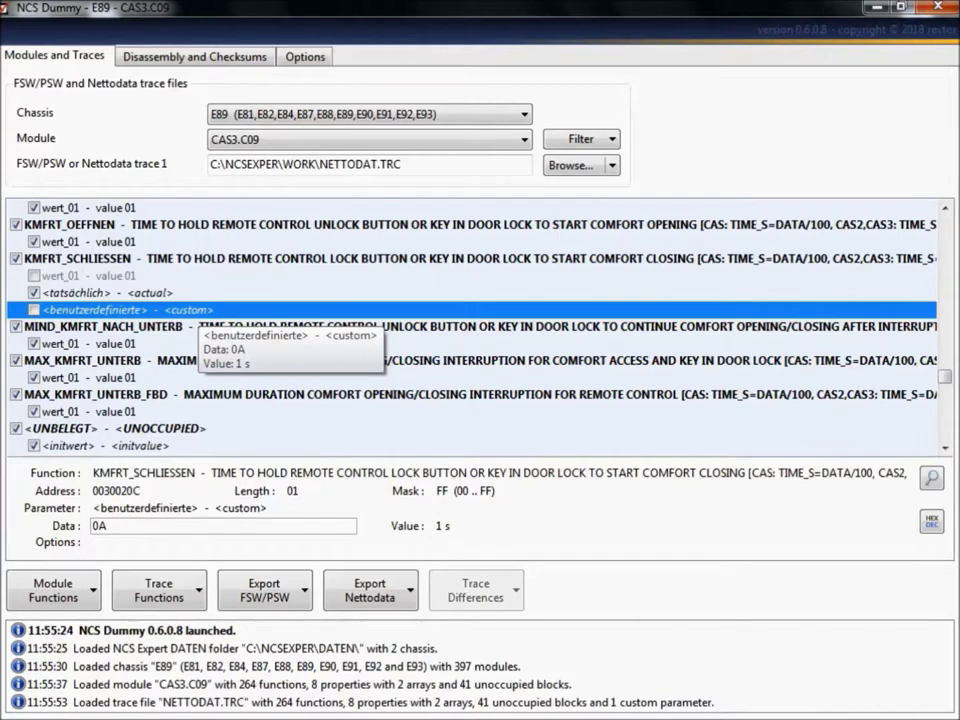
{"action": "key", "text": "space"}
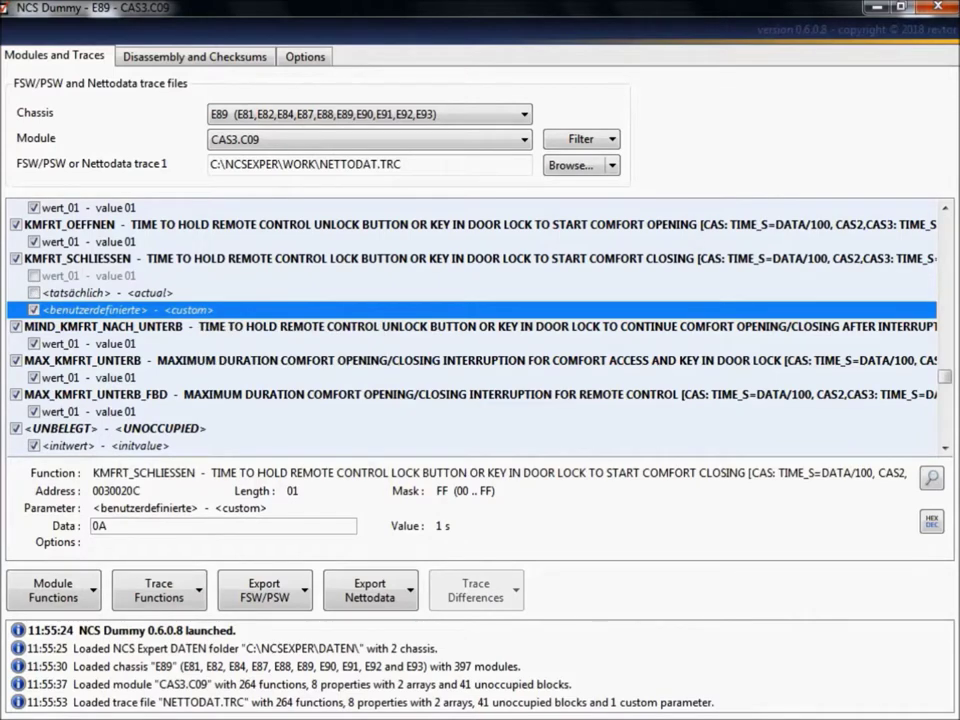
Step: Re-enable the actual parameter of KMFRT_SCHLIESSEN and export the nettodata trace as NETTODAT.MAN
{"action": "left_click", "coordinate": [62, 293]}
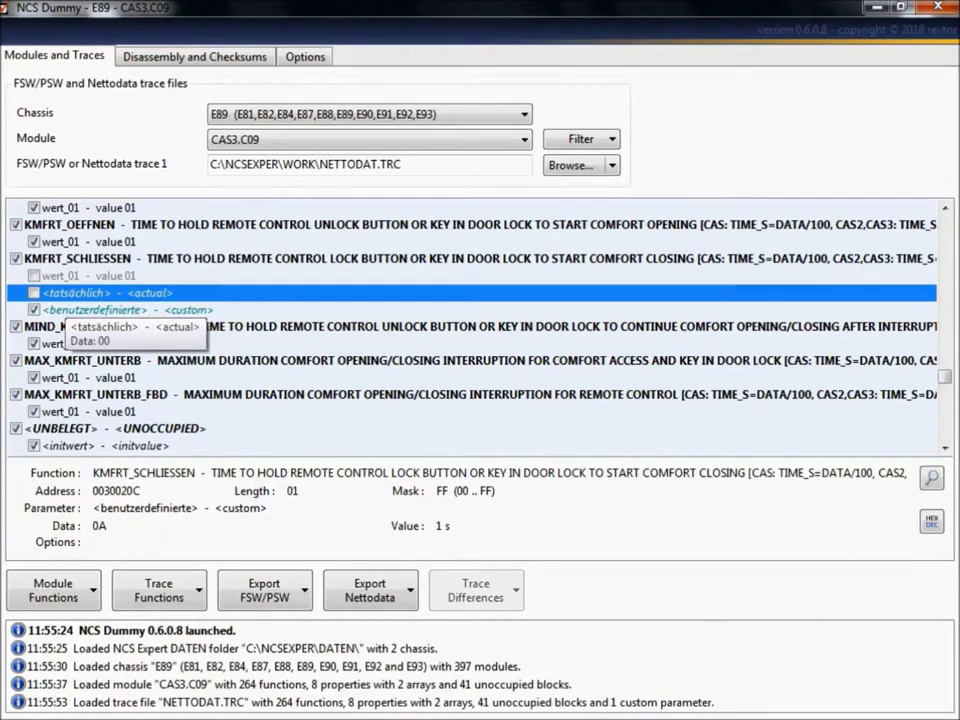
{"action": "key", "text": "space"}
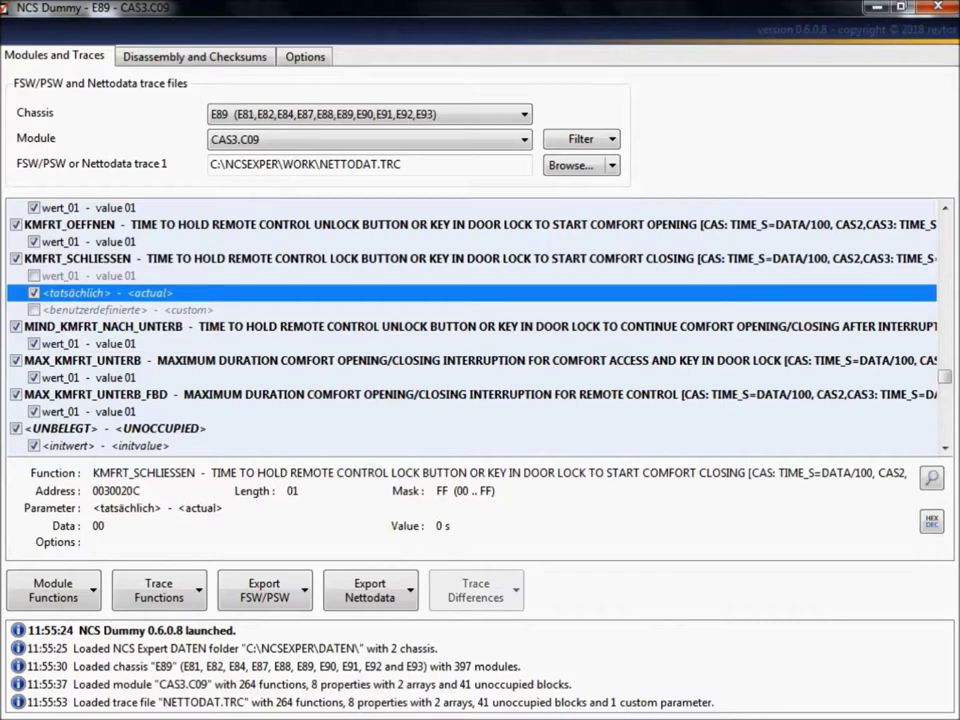
{"action": "left_click", "coordinate": [370, 590]}
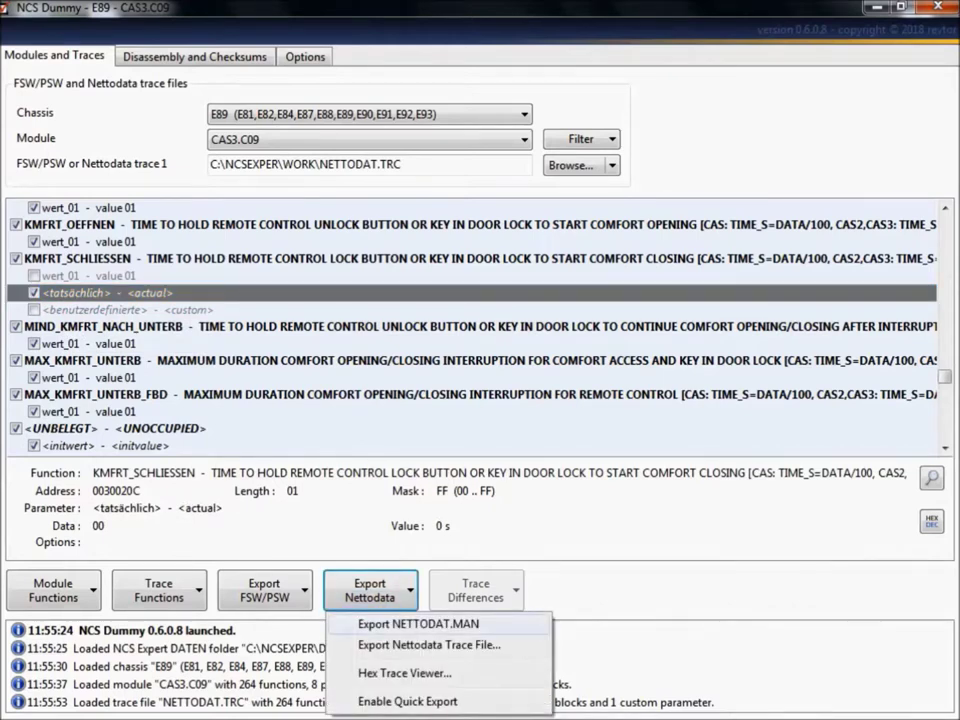
{"action": "left_click", "coordinate": [420, 624]}
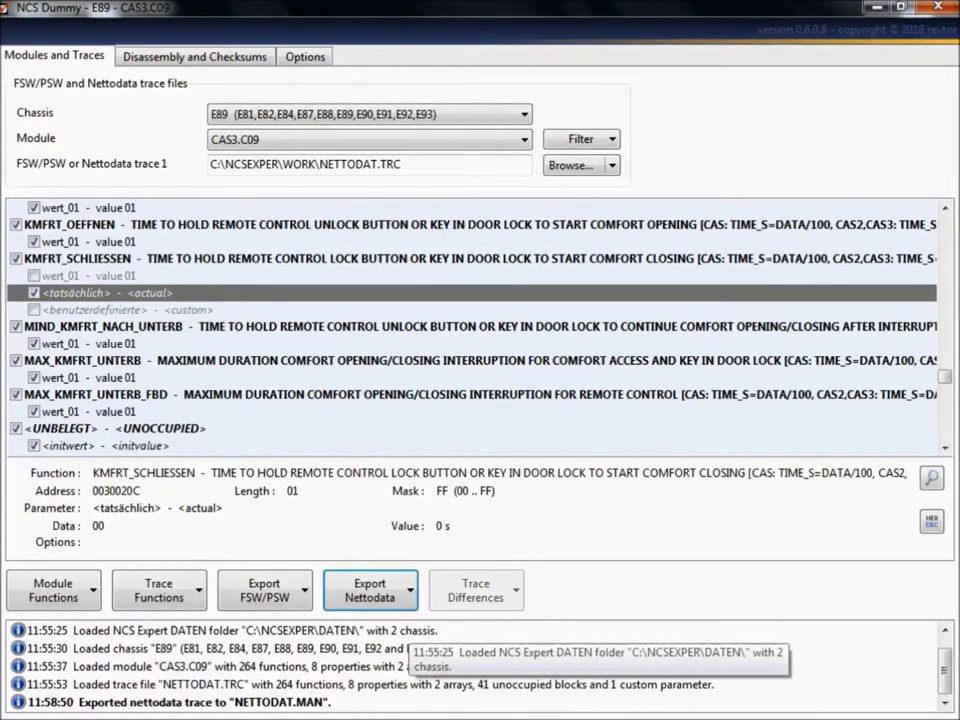
{"action": "left_click", "coordinate": [300, 702]}
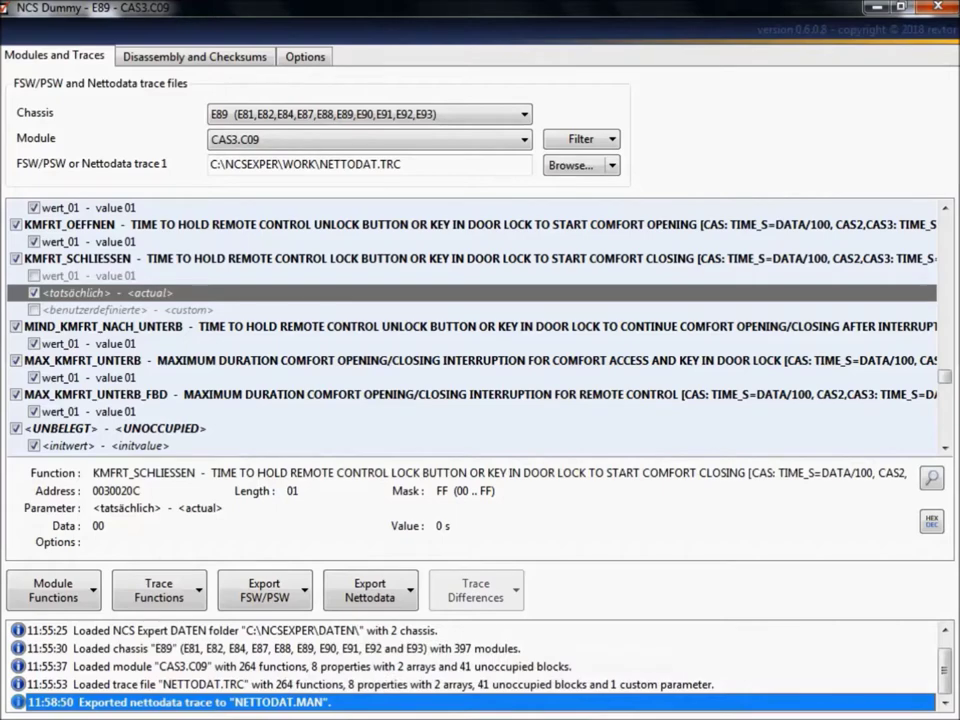
Step: Minimize NCS Dummy, refresh the WORK folder and select the newly exported NETTODAT.MAN file
{"action": "left_click", "coordinate": [876, 6]}
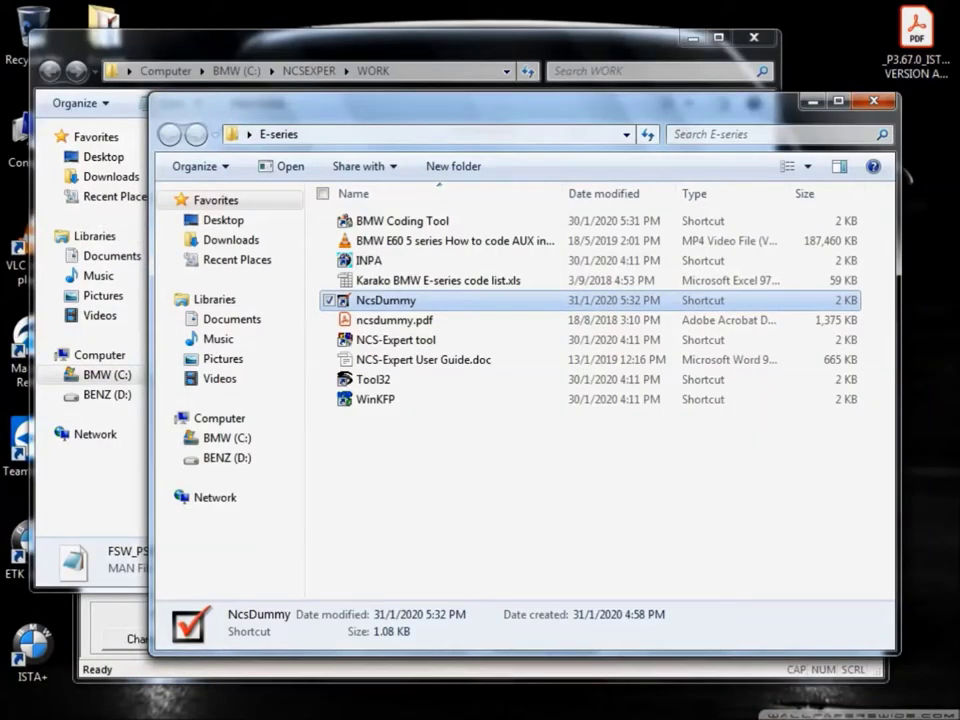
{"action": "left_click", "coordinate": [316, 45]}
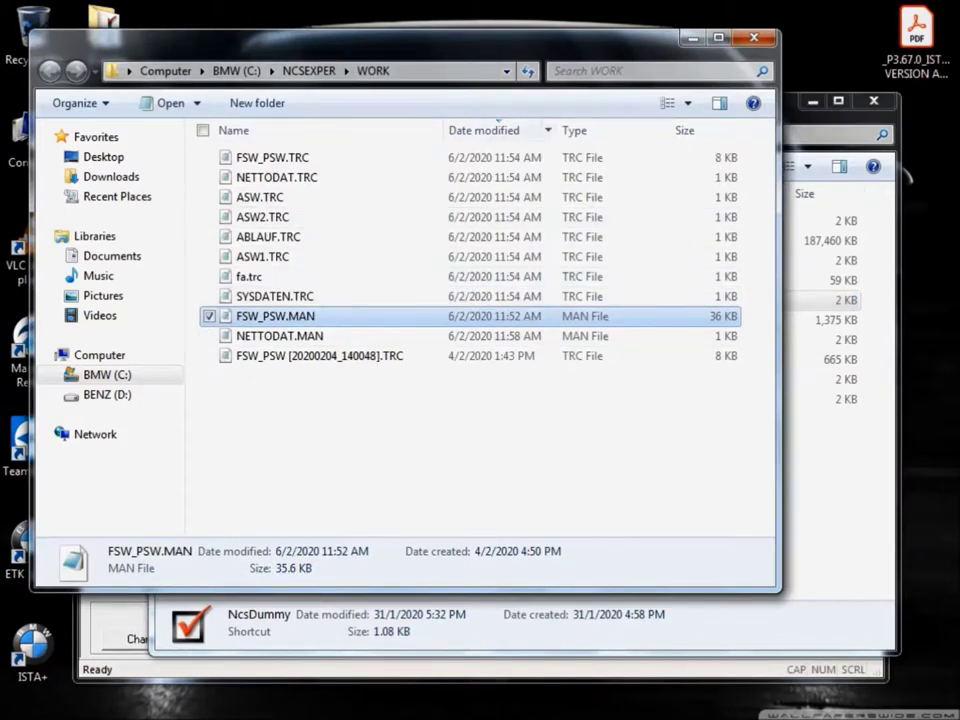
{"action": "left_click", "coordinate": [528, 71]}
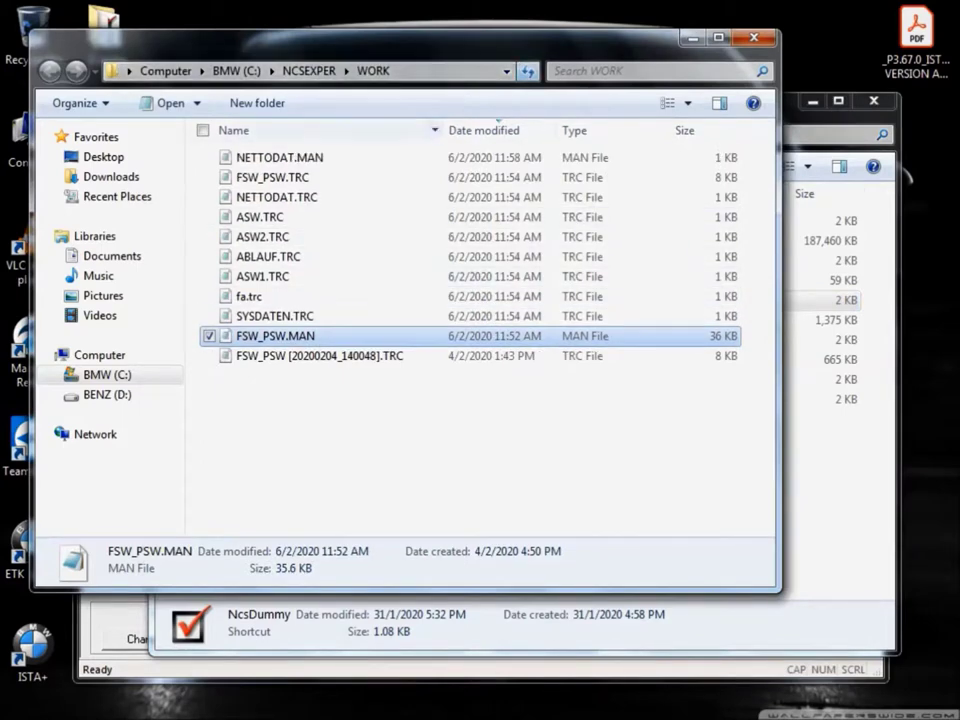
{"action": "left_click", "coordinate": [279, 157]}
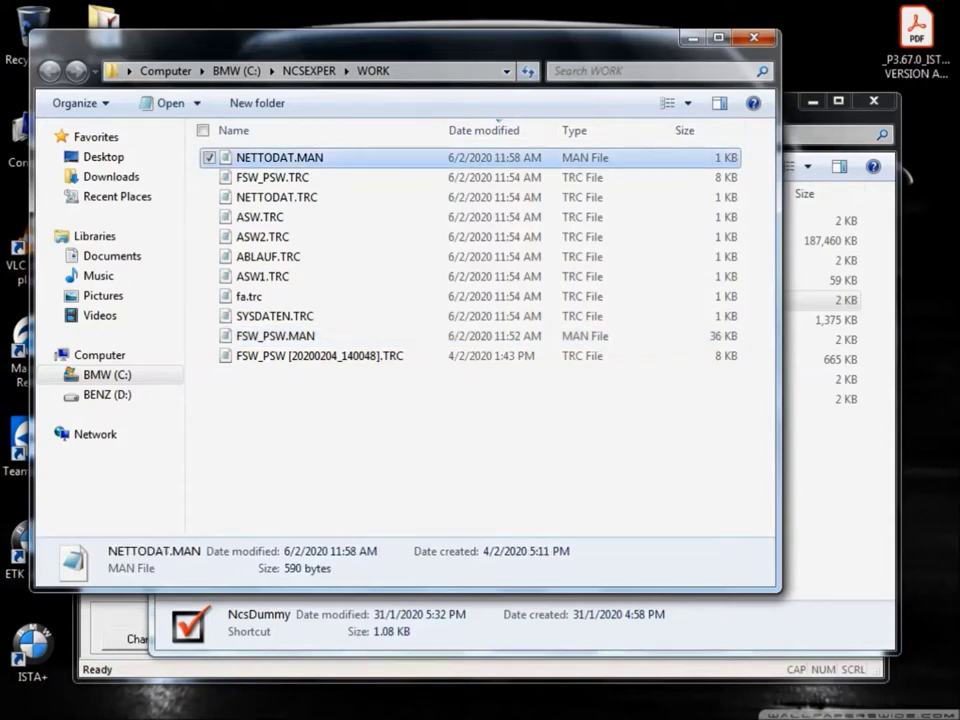
Step: Switch to NCS-Expertentool and choose the basic function coapiCodeSgByNettoData
{"action": "key", "text": "alt+Tab"}
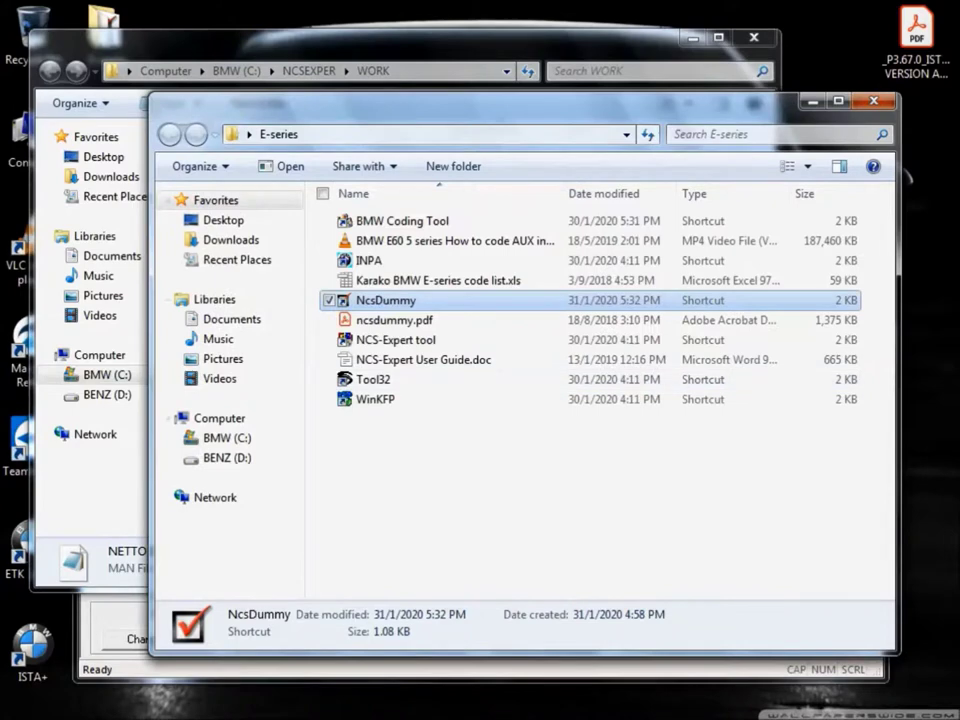
{"action": "key", "text": "alt+Tab"}
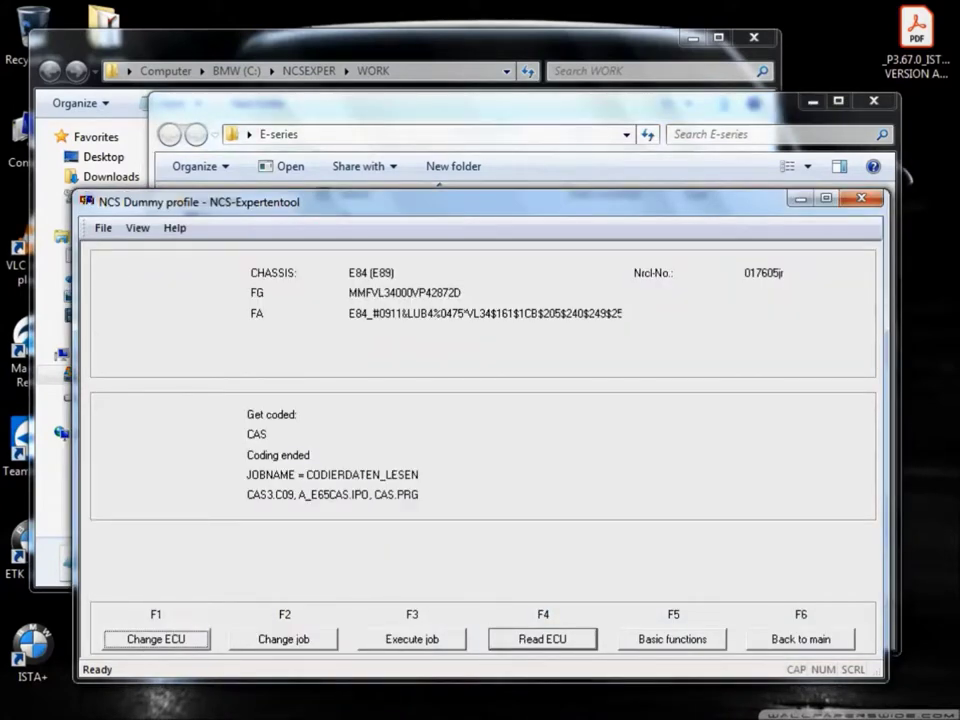
{"action": "key", "text": "F5"}
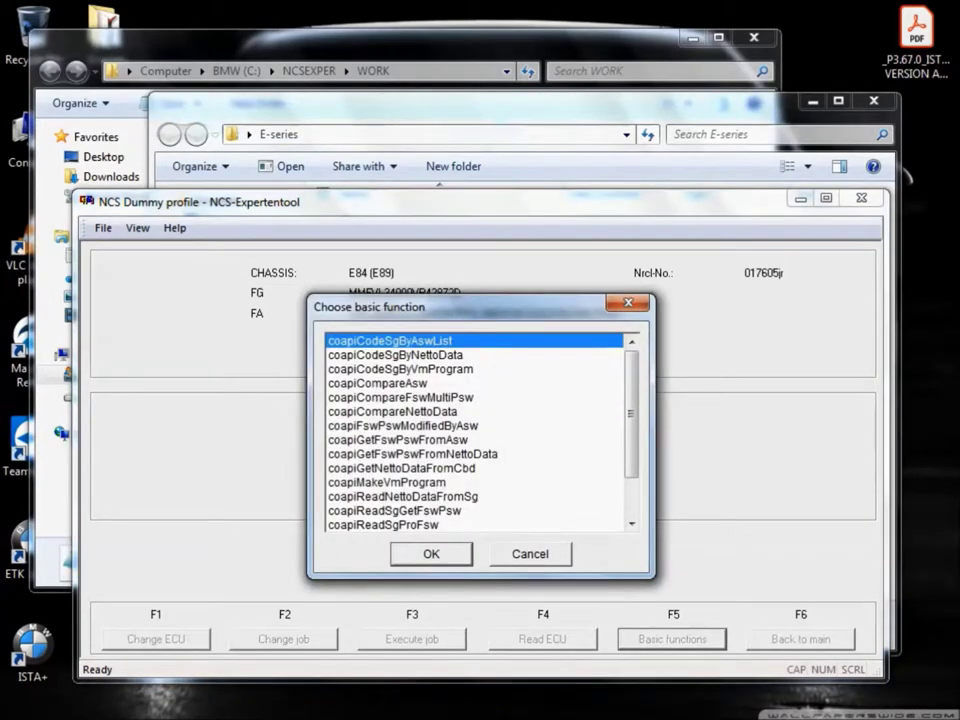
{"action": "left_click", "coordinate": [395, 355]}
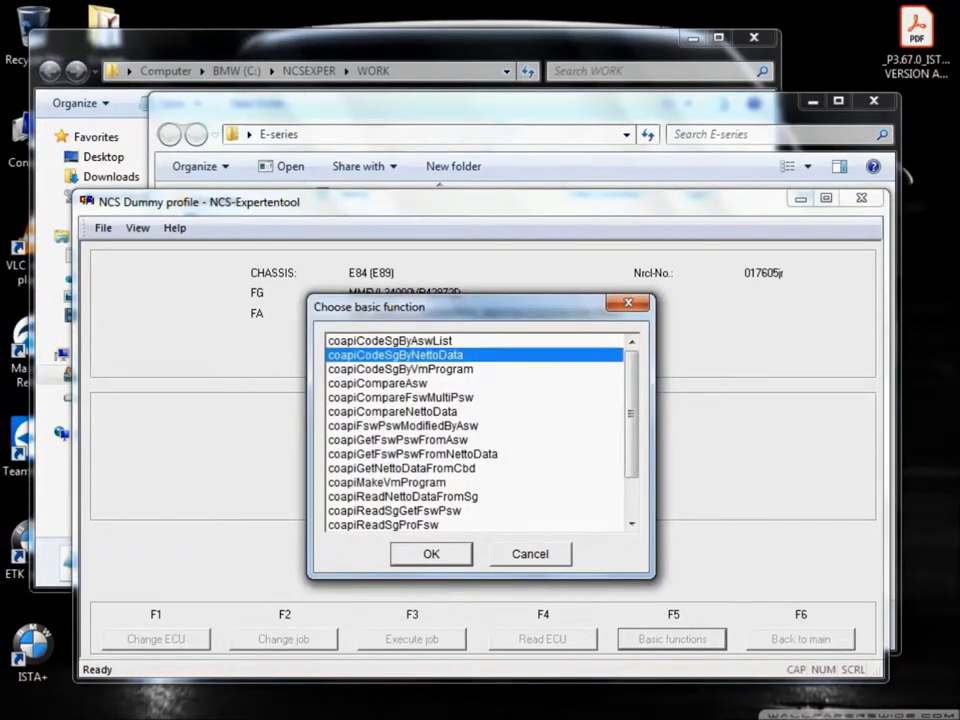
{"action": "key", "text": "Return"}
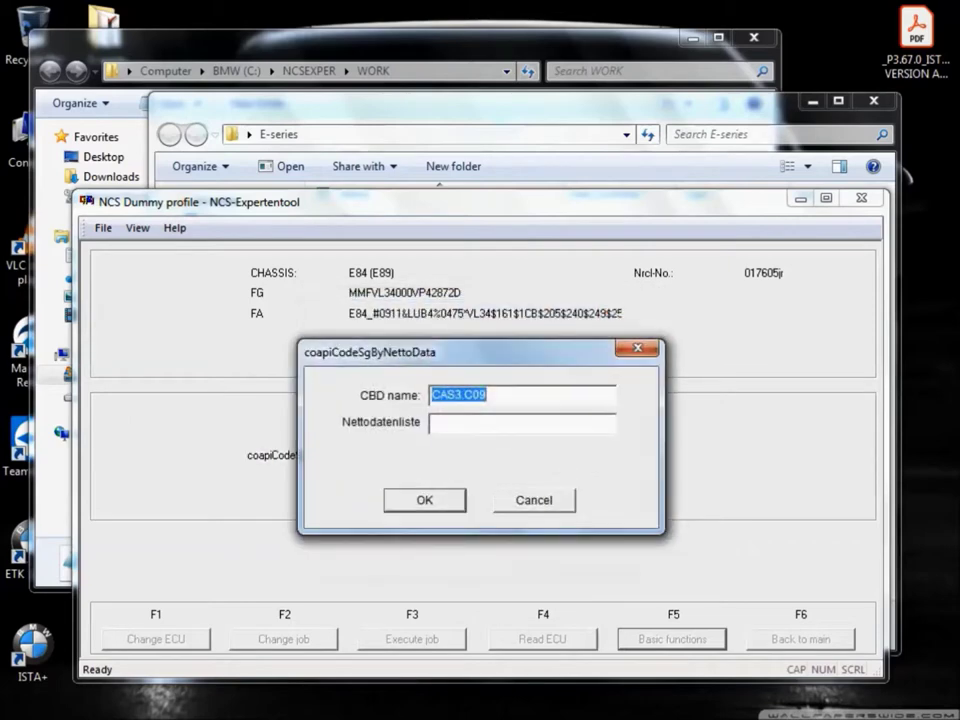
Step: Code the CAS module by running the function with CAS3.C09 and the nettodata list NETTODAT.MAN
{"action": "left_click", "coordinate": [433, 422]}
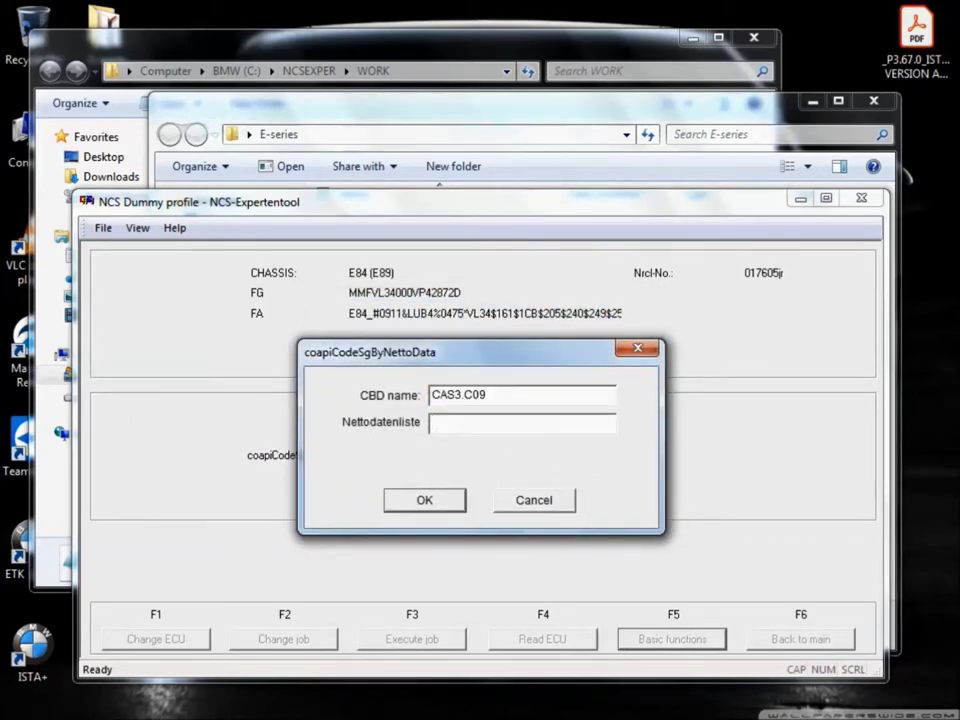
{"action": "type", "text": "NETTODAT.MAN"}
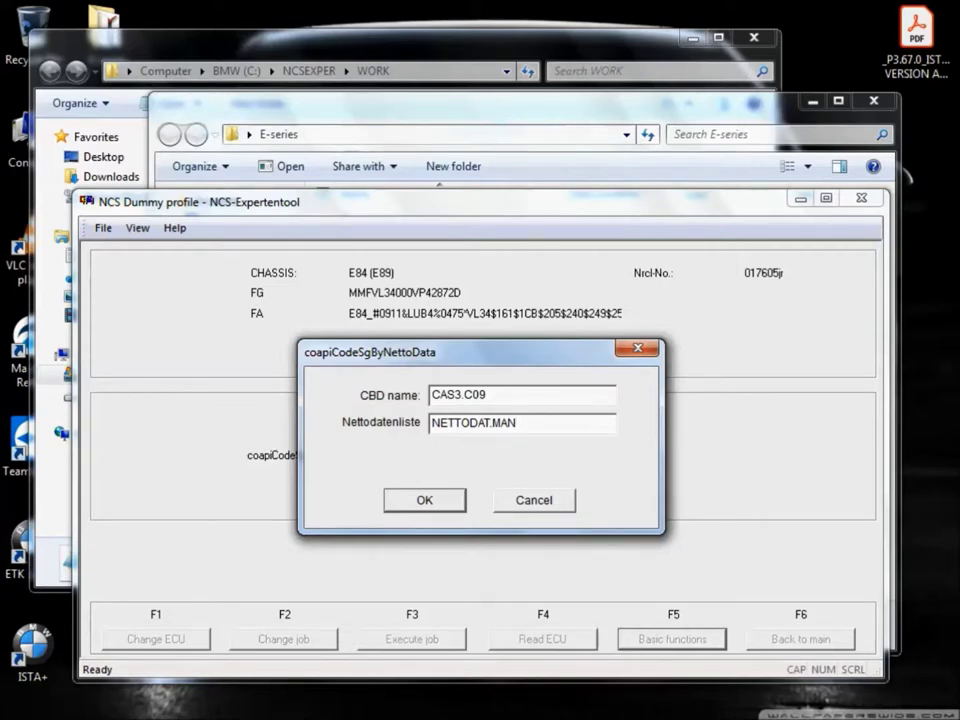
{"action": "key", "text": "Return"}
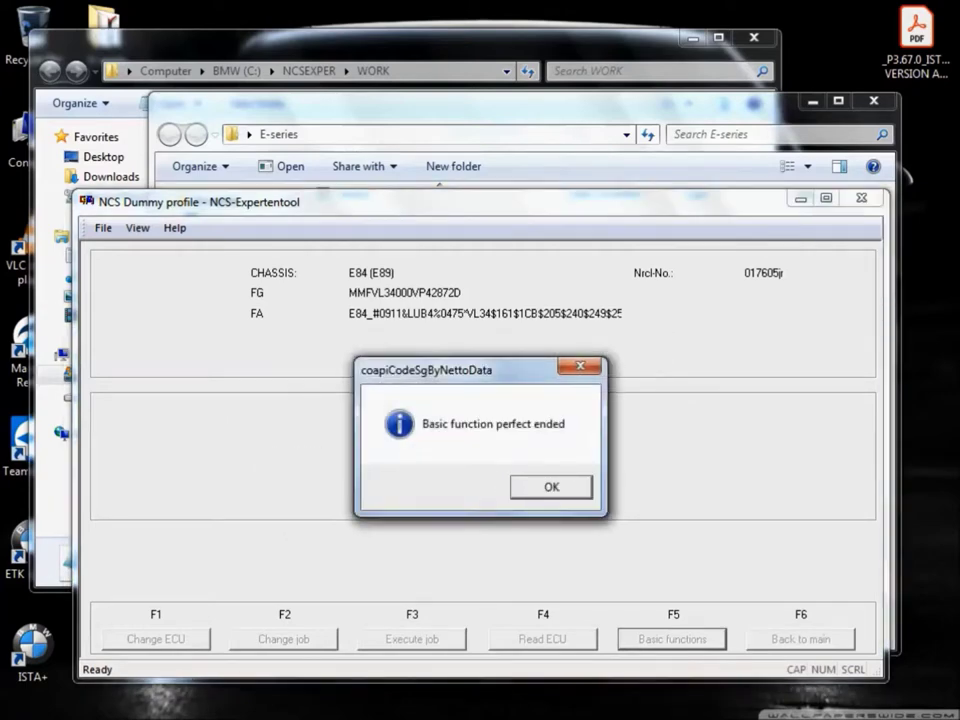
{"action": "key", "text": "Return"}
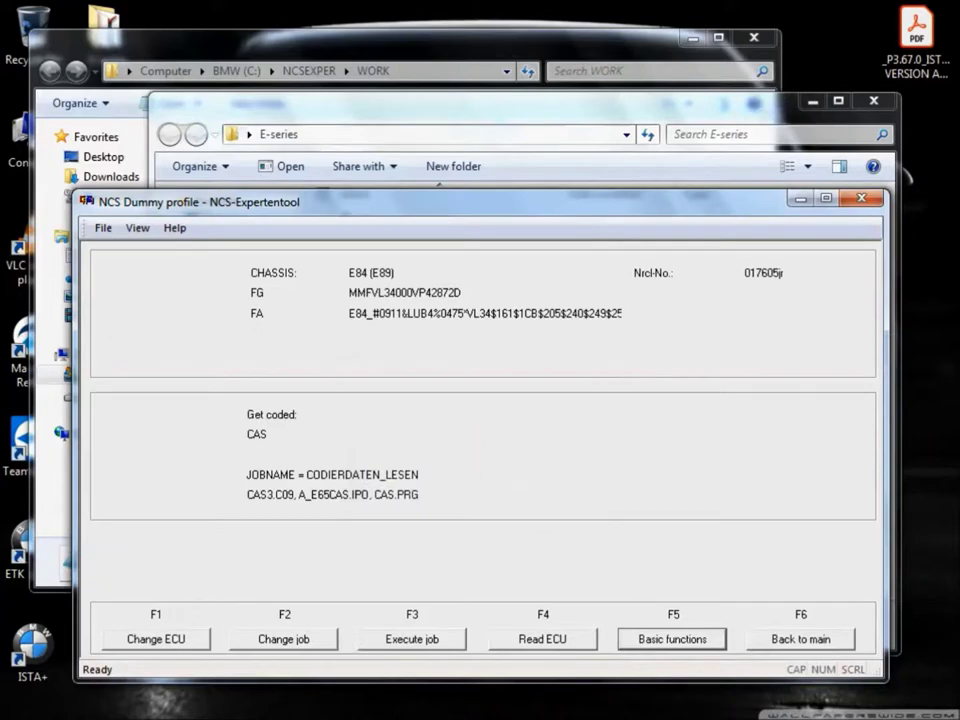